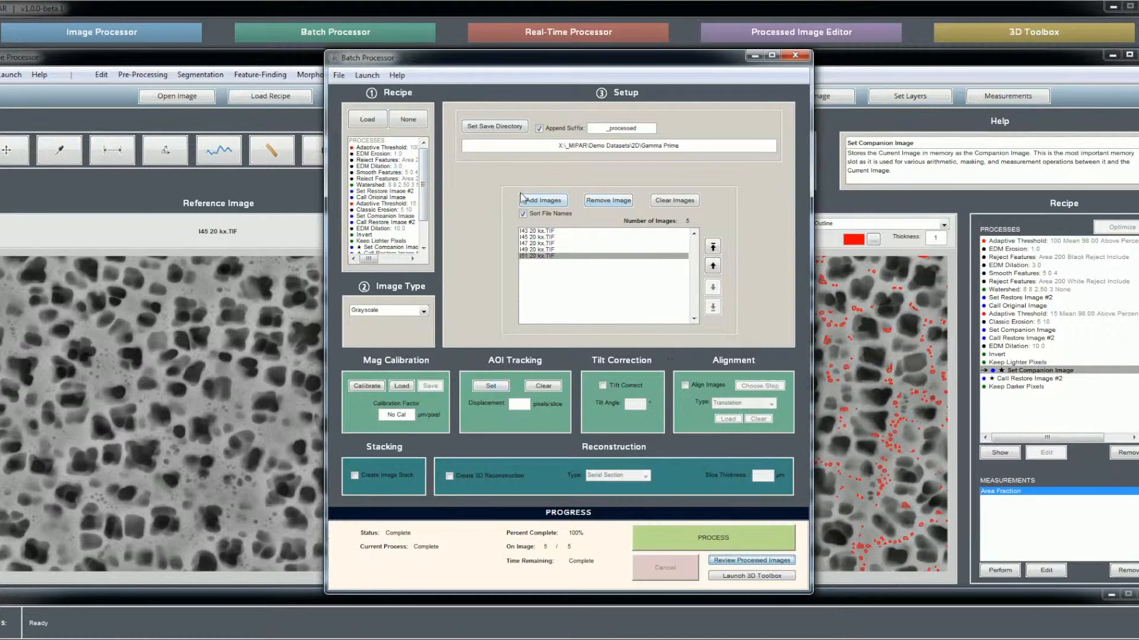
pyautogui.moveTo(423, 190); pyautogui.dragTo(422, 210)
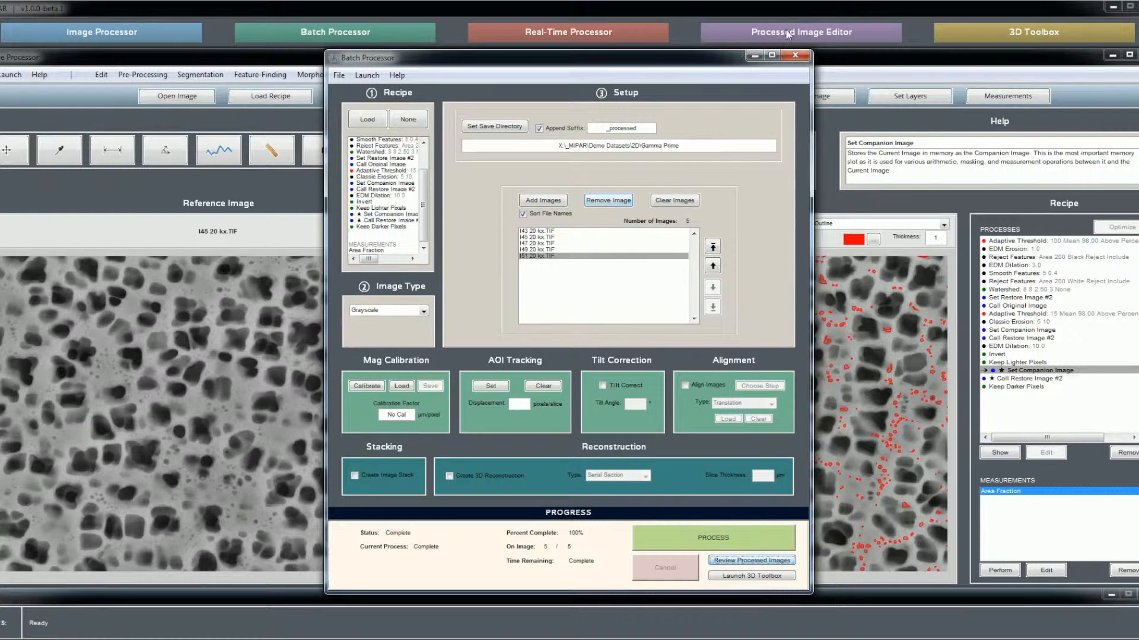
pyautogui.click(801, 34)
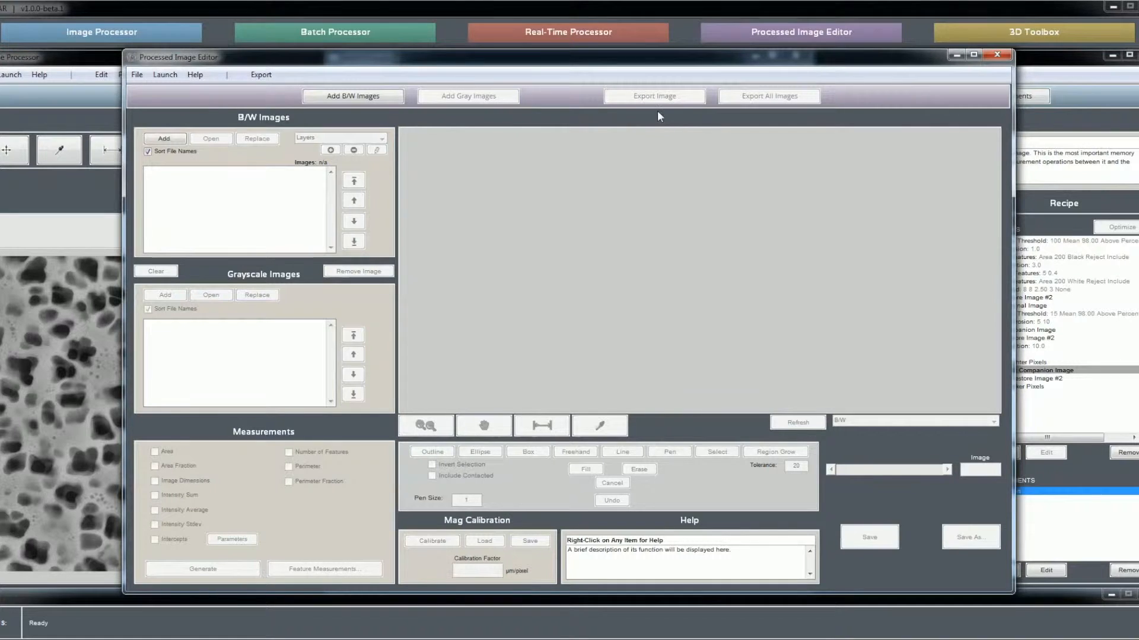
pyautogui.click(996, 55)
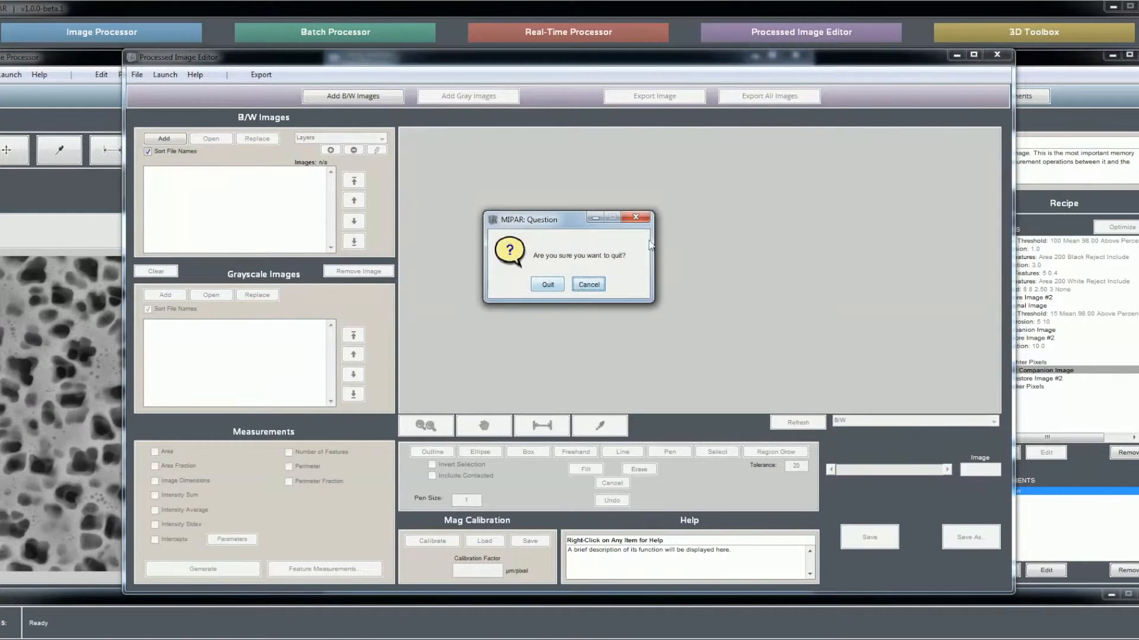
pyautogui.click(558, 284)
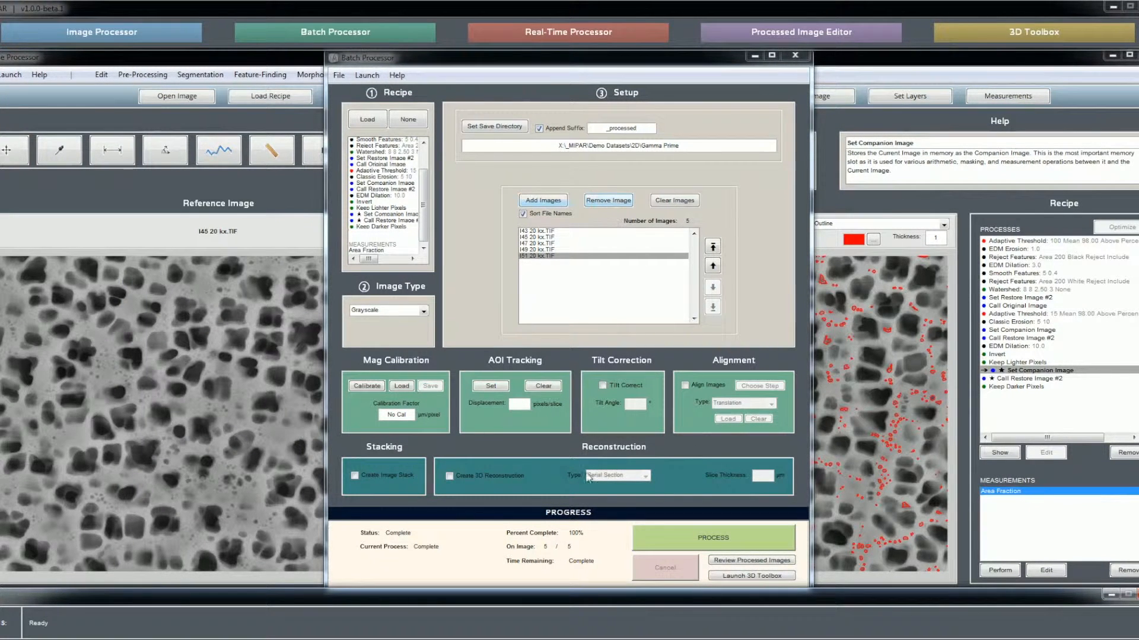
# Open the batch-processed images for review and display the Secondary set of B/W images
pyautogui.click(751, 561)
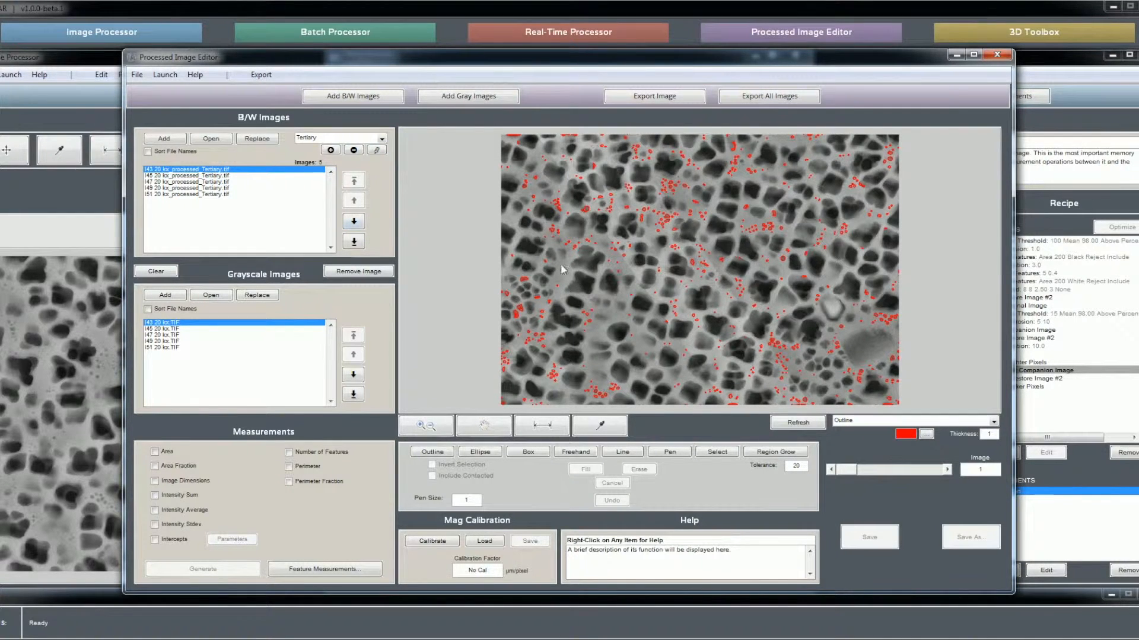
pyautogui.click(310, 141)
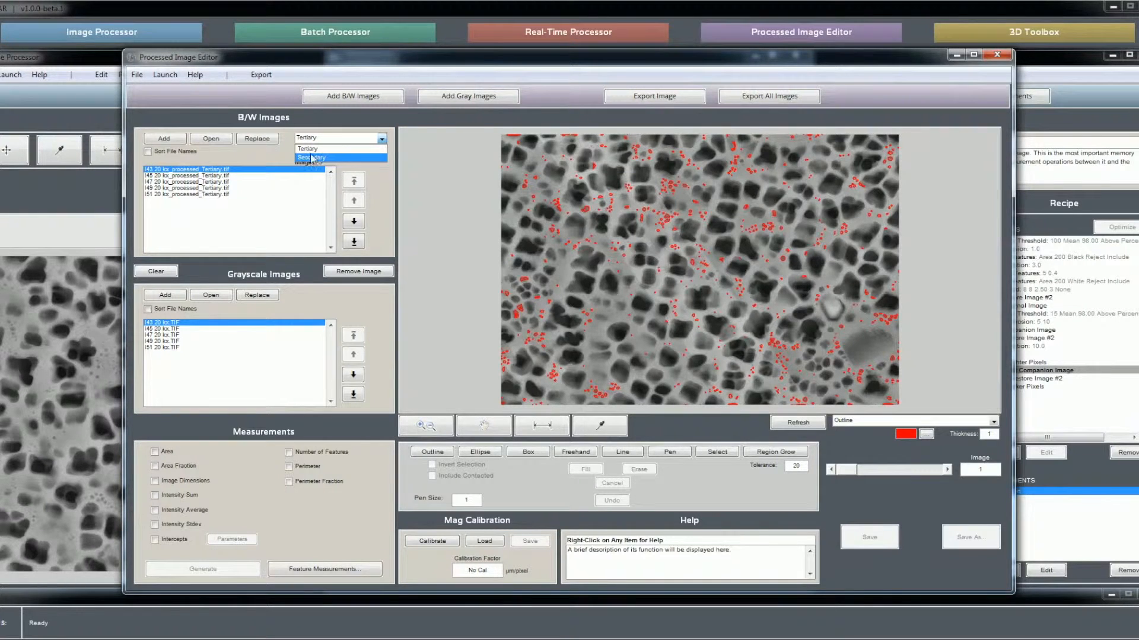
pyautogui.click(319, 116)
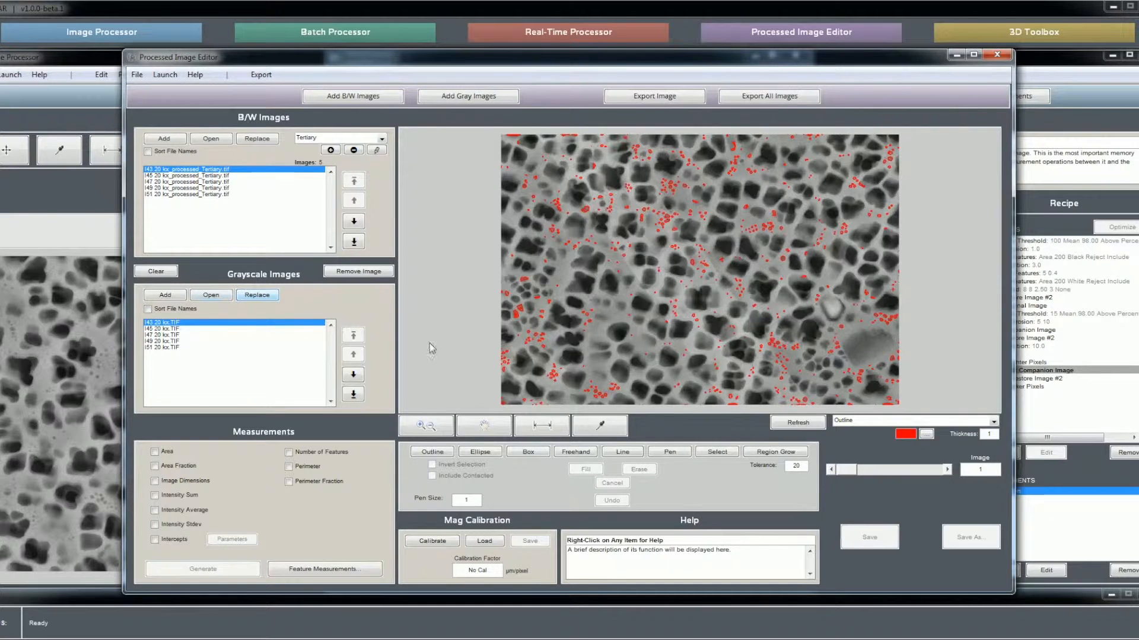
pyautogui.click(342, 138)
pyautogui.click(320, 155)
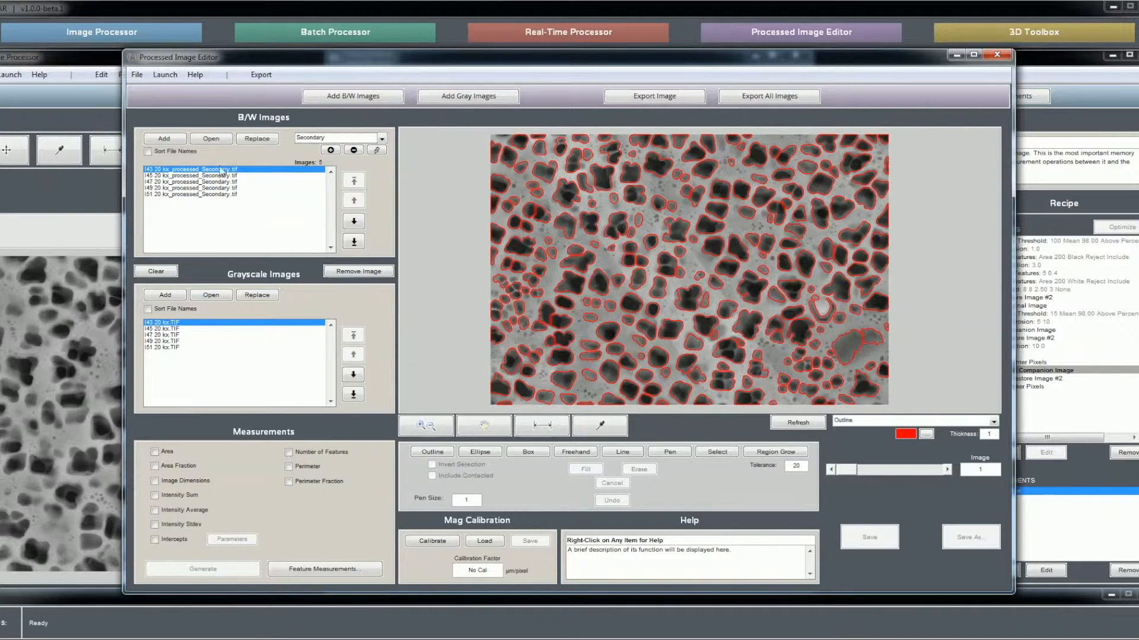
# Step through the Secondary images up to image 5 and back to image 3, checking the outlined features
pyautogui.click(947, 470)
pyautogui.click(947, 469)
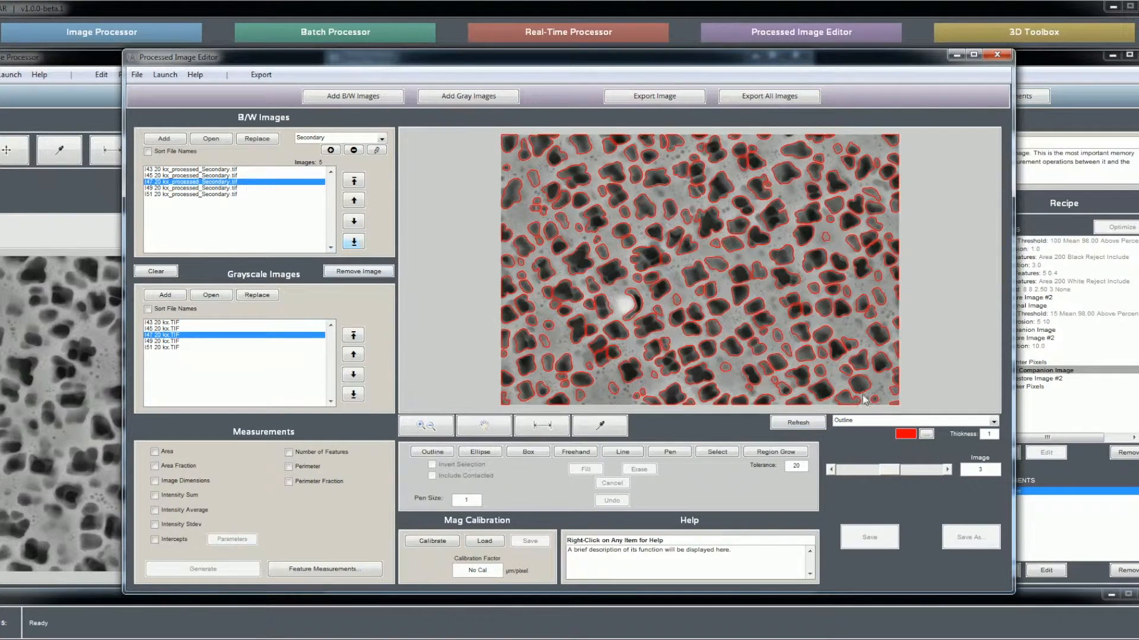
pyautogui.click(947, 471)
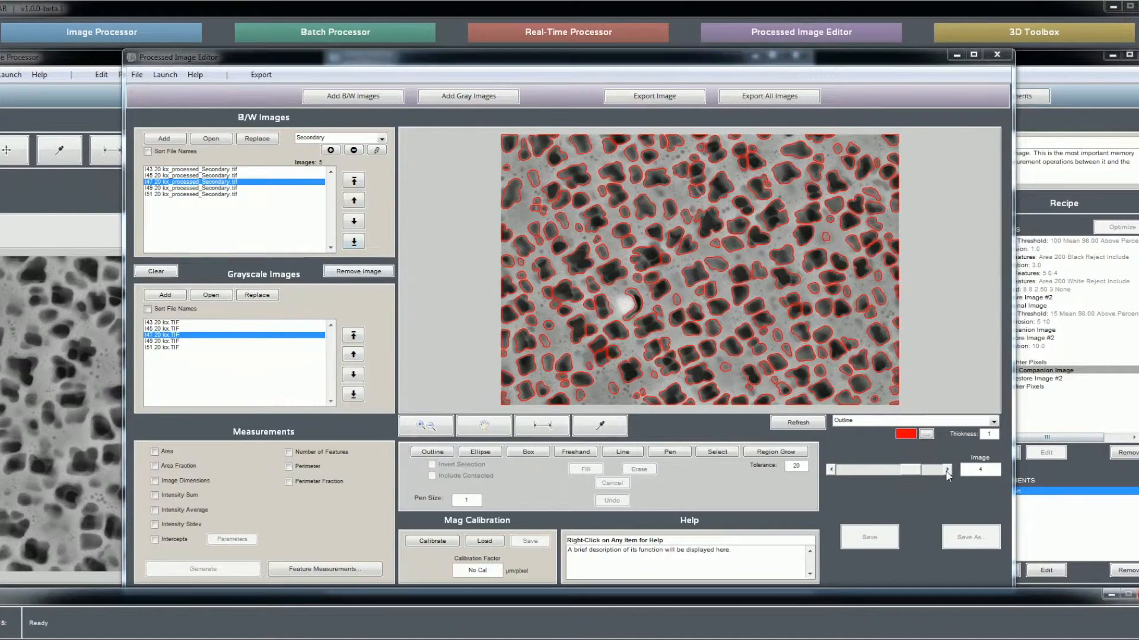
pyautogui.click(947, 472)
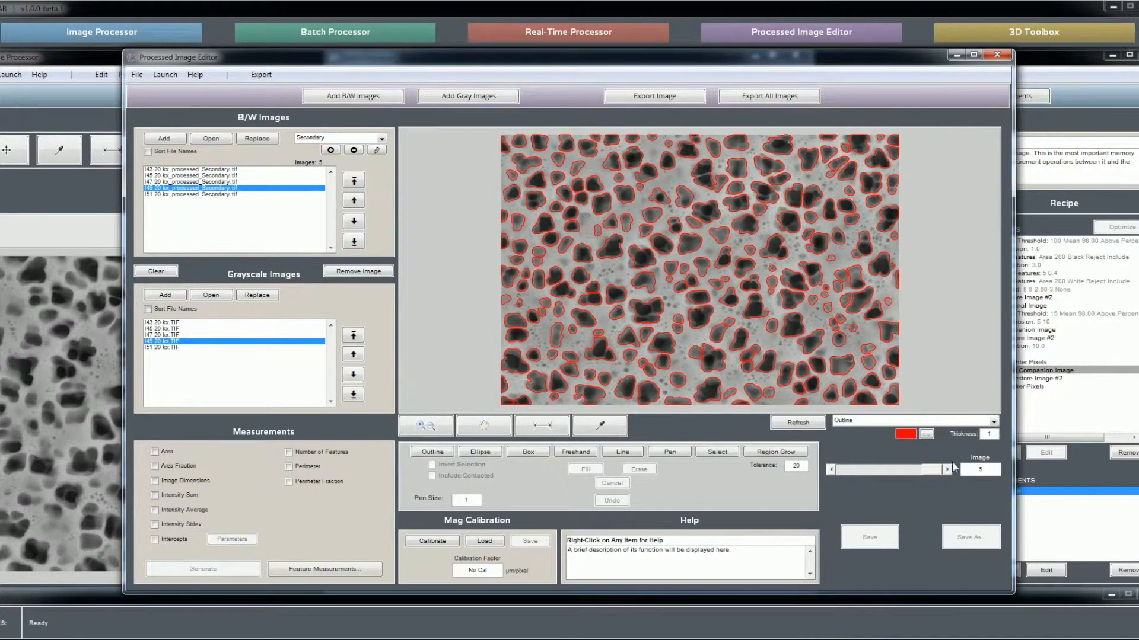
pyautogui.click(831, 471)
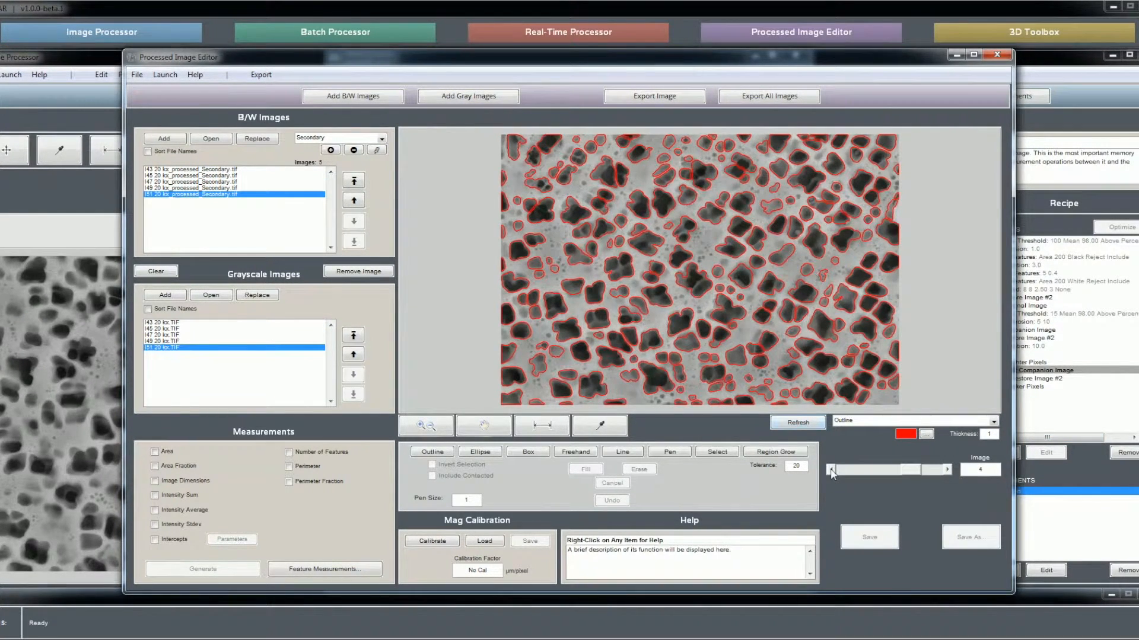
pyautogui.click(831, 470)
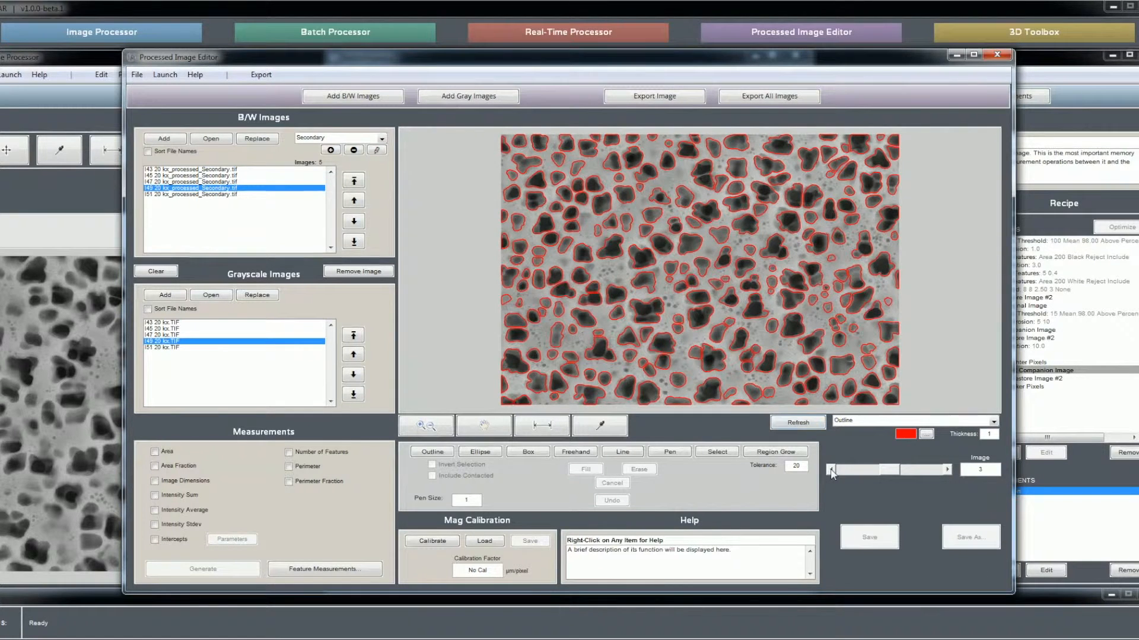
# Show the images in Layers view and browse back to image 1, then forward to image 4
pyautogui.click(880, 421)
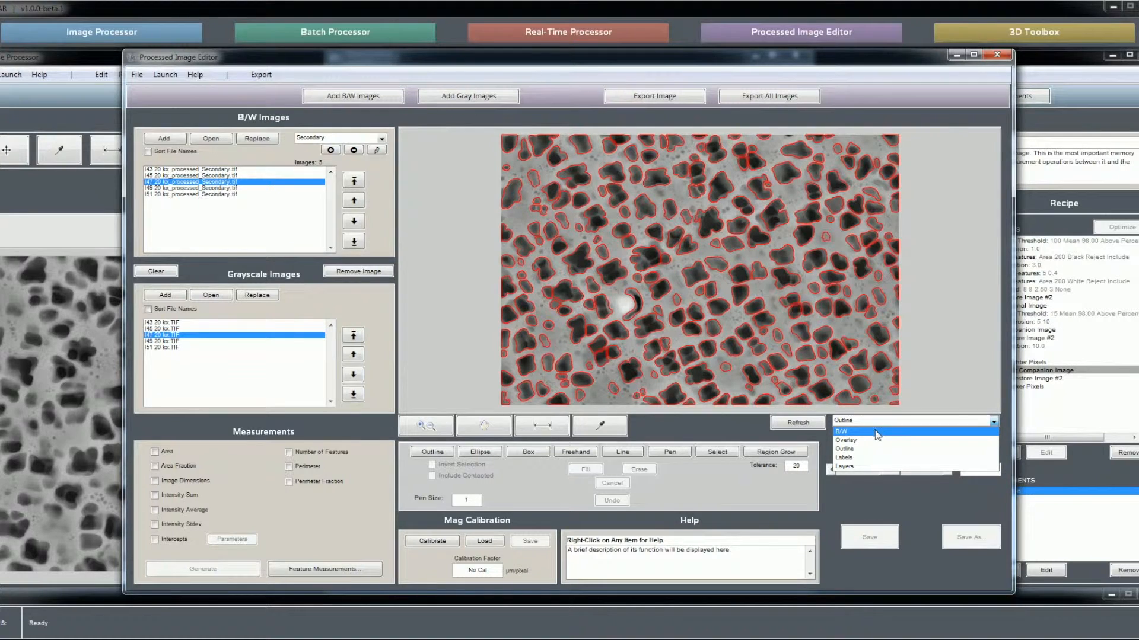
pyautogui.click(860, 467)
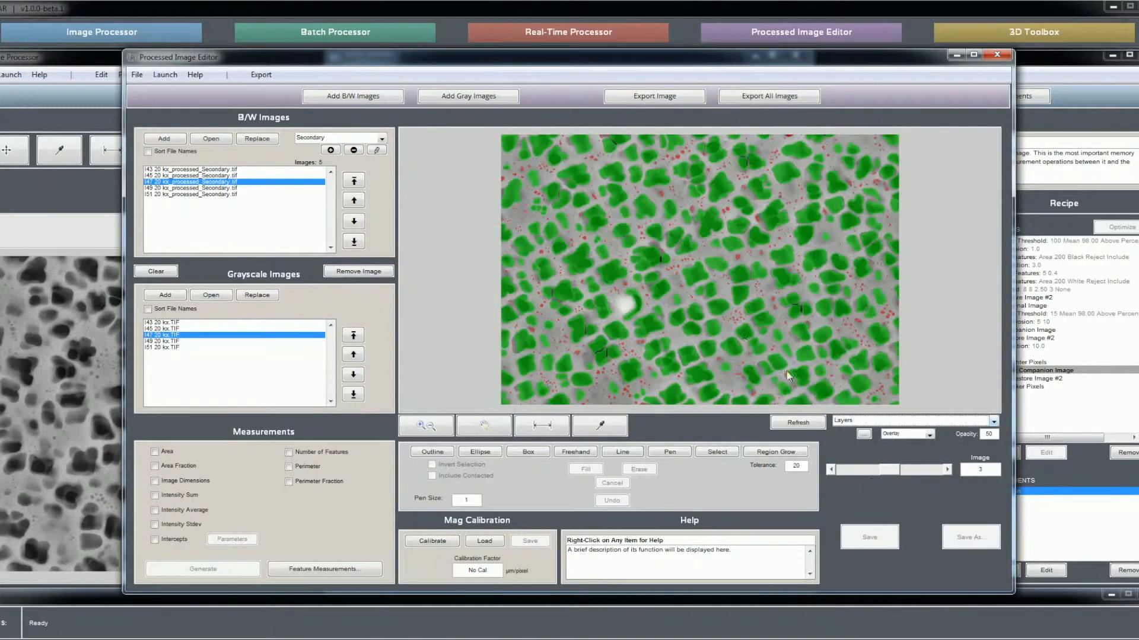
pyautogui.click(831, 470)
pyautogui.click(831, 470)
pyautogui.click(831, 470)
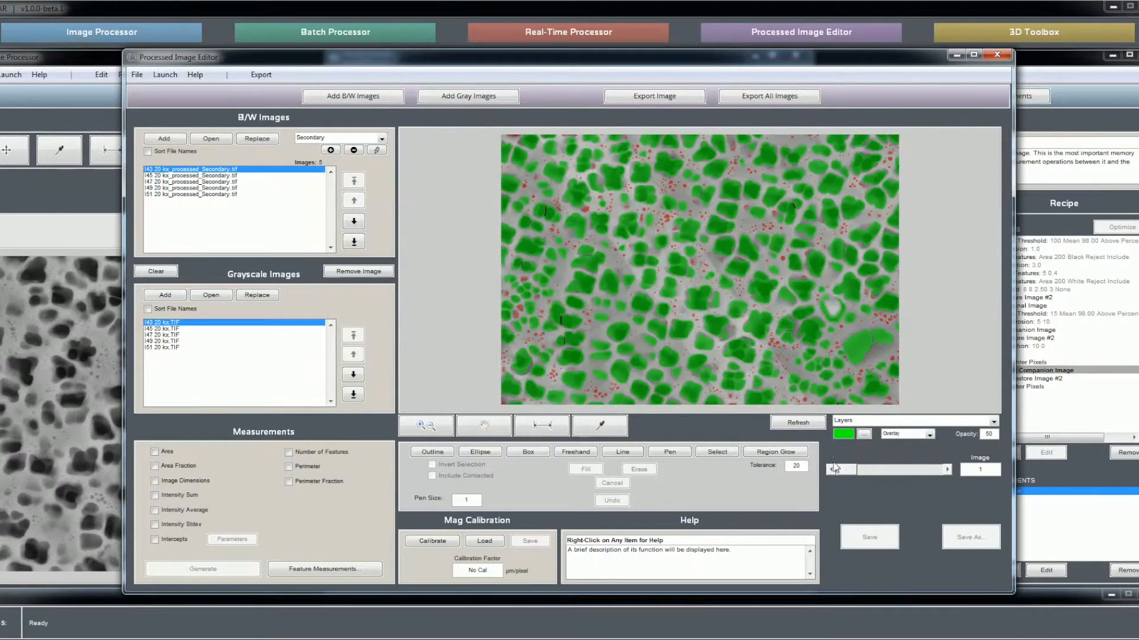
pyautogui.click(947, 470)
pyautogui.click(947, 469)
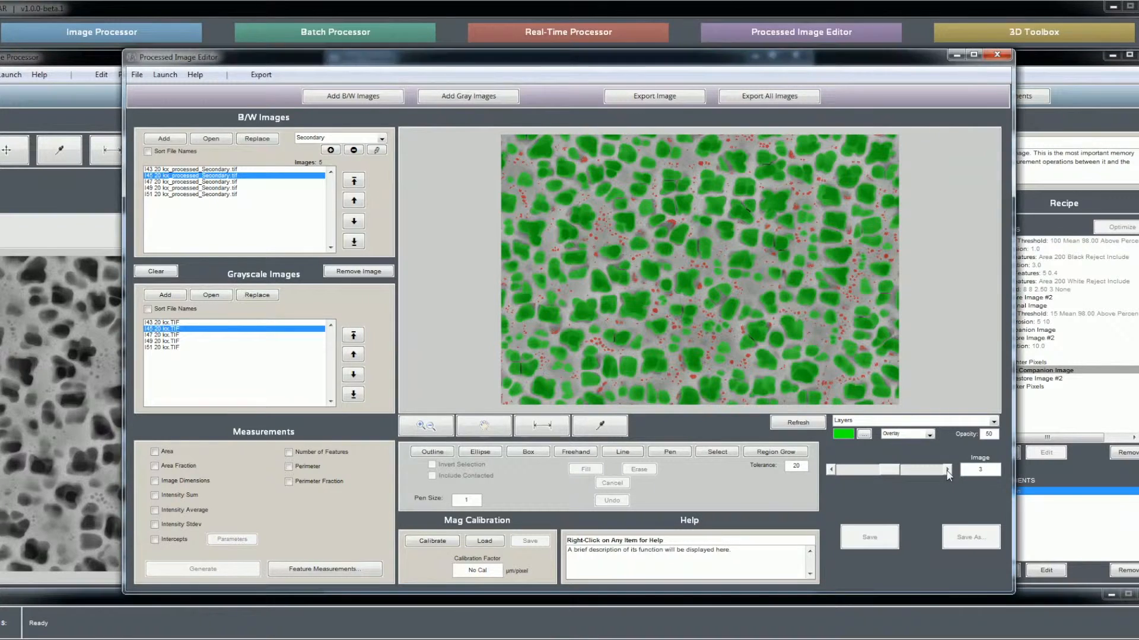
pyautogui.click(947, 470)
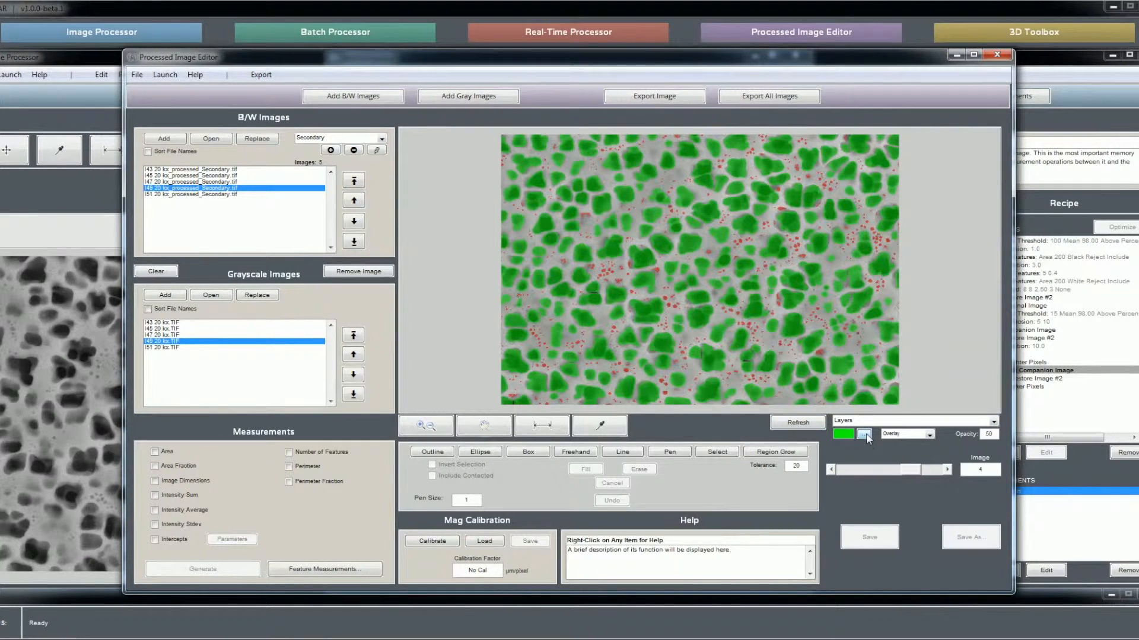
# Display the Tertiary set of B/W images in Overlay view with the opacity set to 0
pyautogui.click(332, 141)
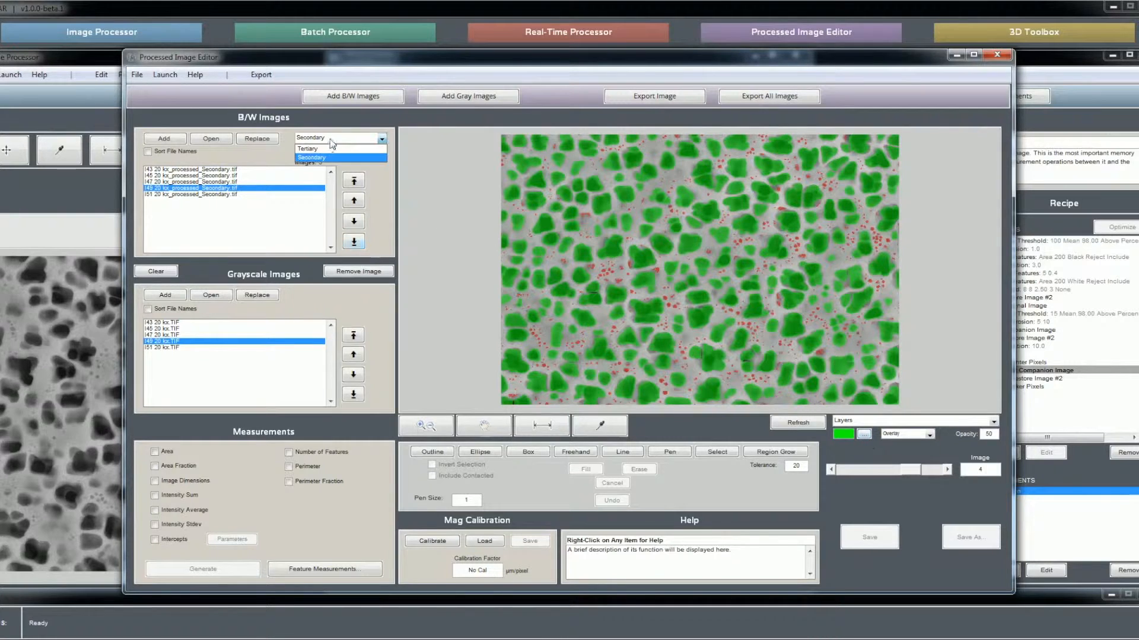
pyautogui.click(308, 149)
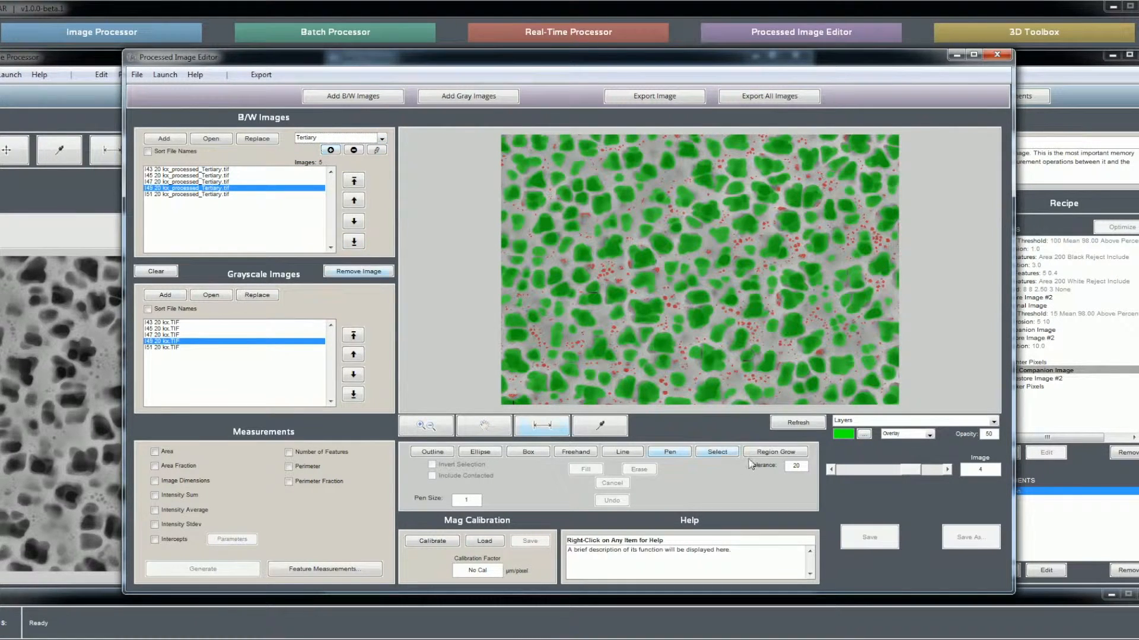
pyautogui.click(848, 420)
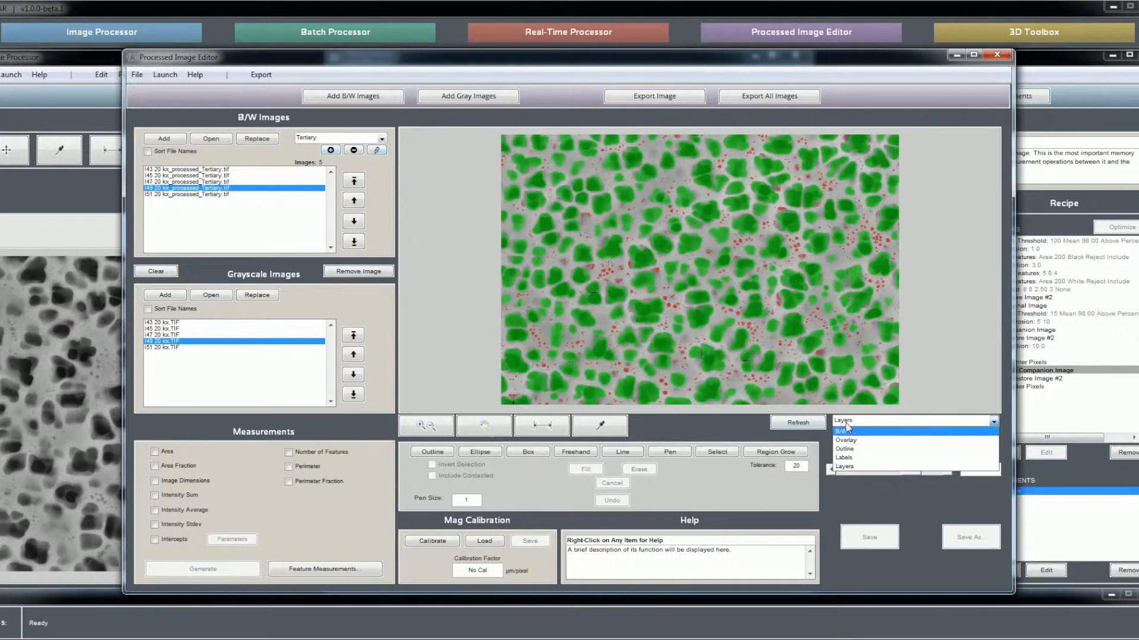
pyautogui.click(849, 441)
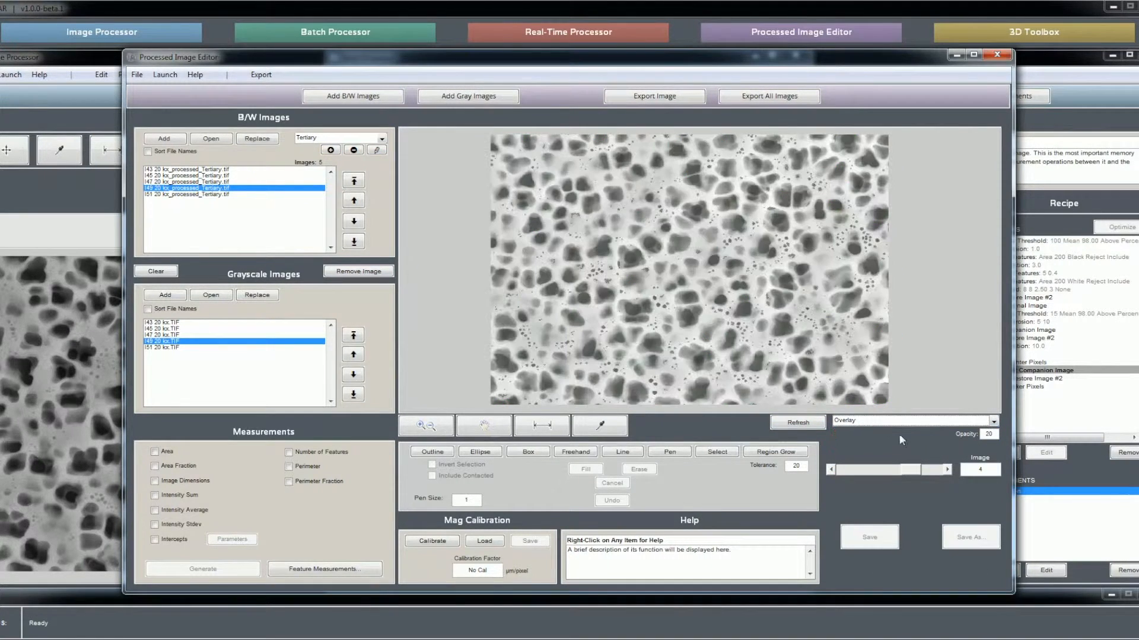
pyautogui.doubleClick(989, 434)
pyautogui.press('Return')
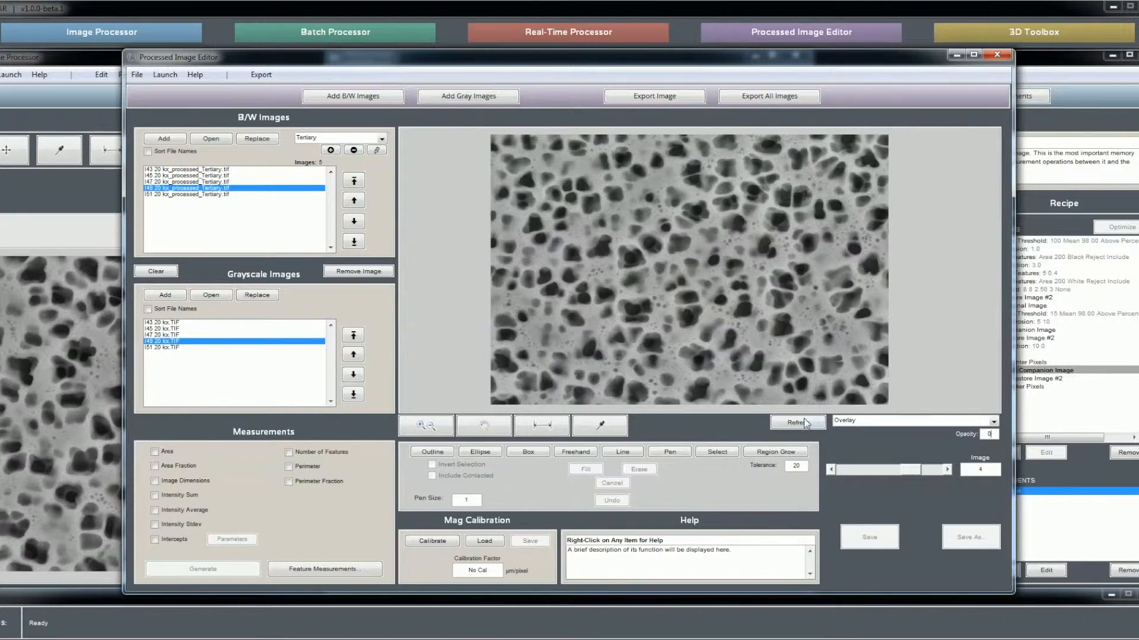
# Show image 4 in Outline view and examine its tertiary feature outlines up close across several regions
pyautogui.click(877, 426)
pyautogui.click(862, 451)
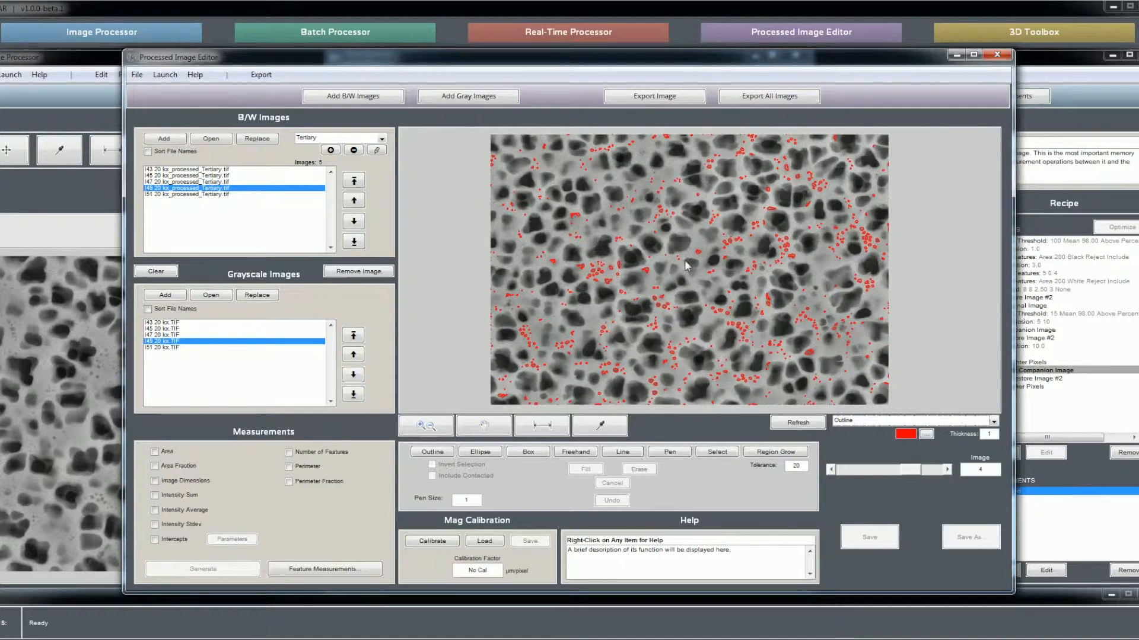
pyautogui.click(446, 423)
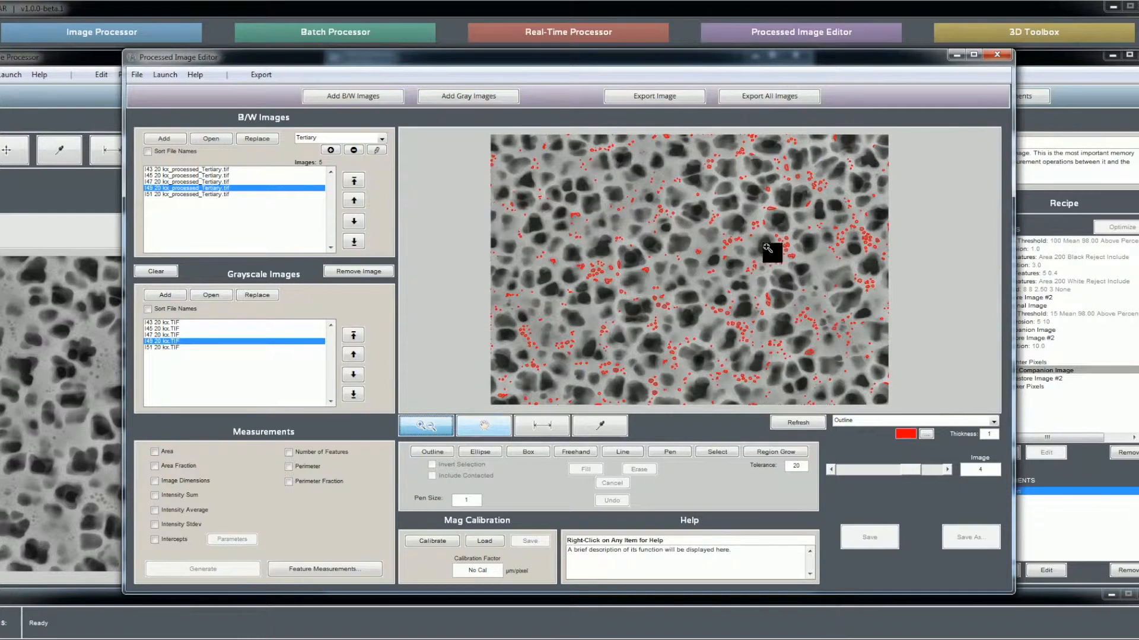
pyautogui.click(710, 230)
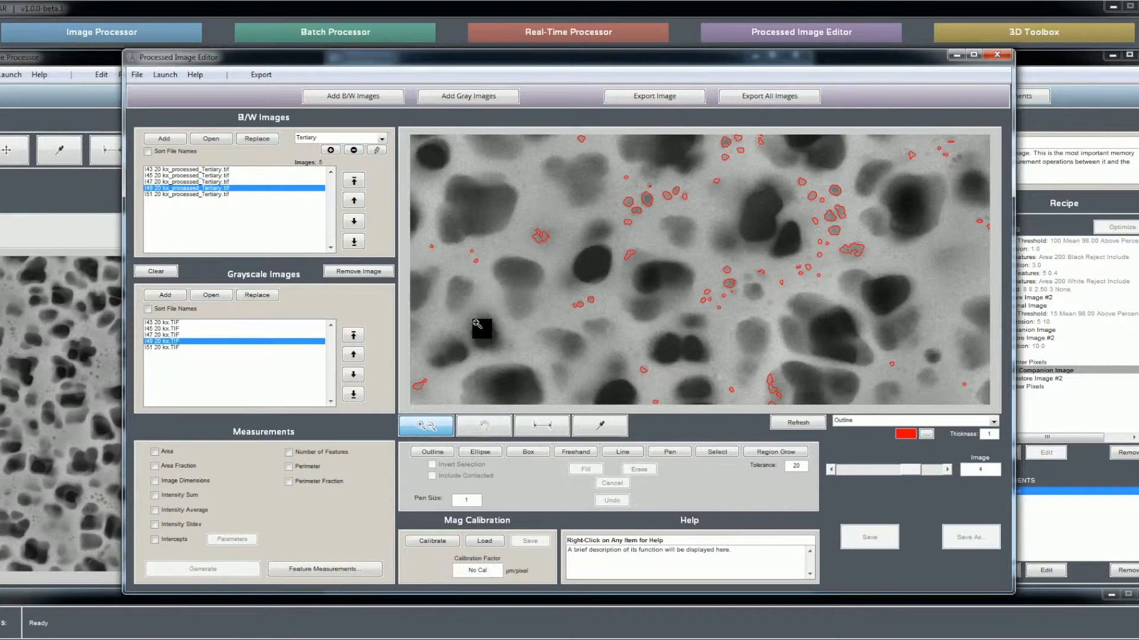
pyautogui.click(484, 425)
pyautogui.moveTo(754, 231); pyautogui.dragTo(634, 331)
pyautogui.moveTo(683, 257); pyautogui.dragTo(778, 295)
pyautogui.moveTo(676, 323); pyautogui.dragTo(755, 291)
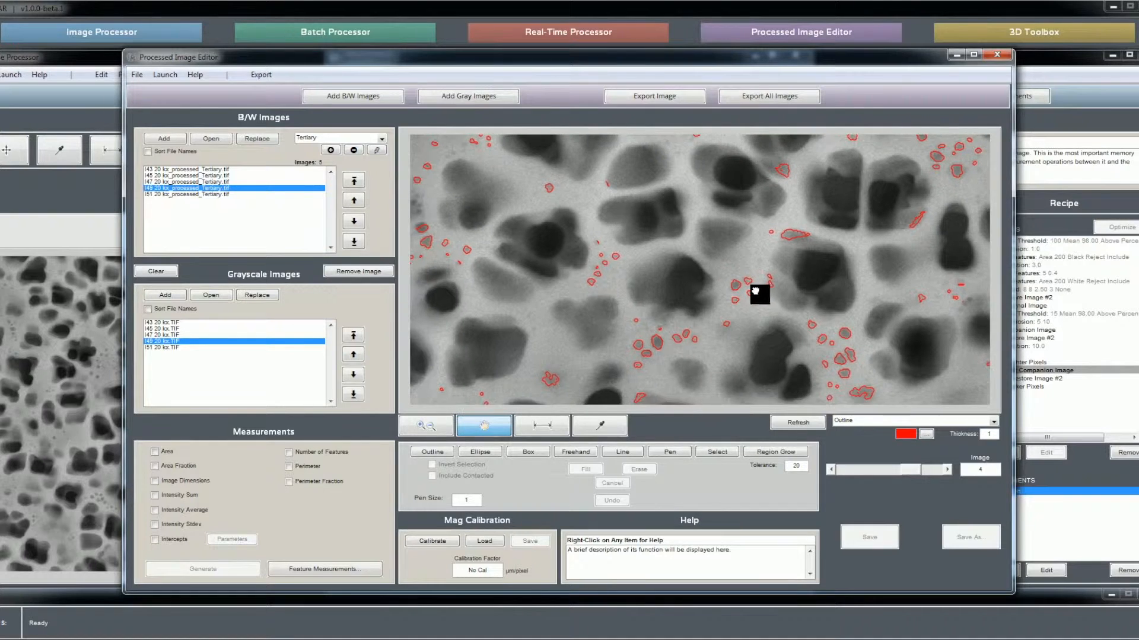
pyautogui.moveTo(691, 326); pyautogui.dragTo(788, 307)
pyautogui.moveTo(589, 265); pyautogui.dragTo(675, 315)
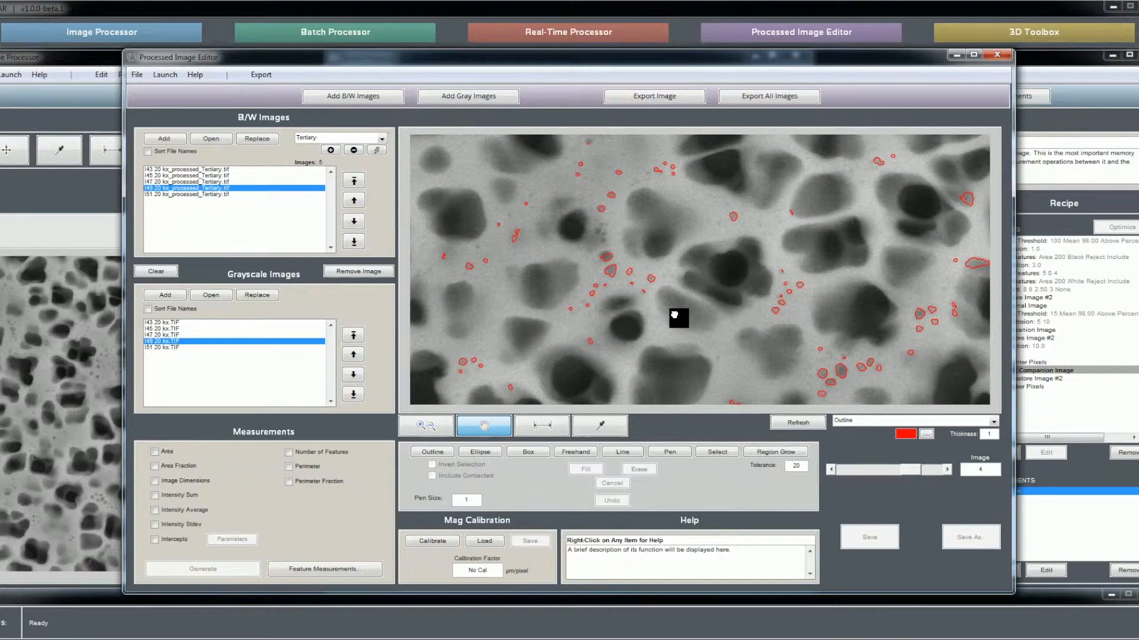
pyautogui.moveTo(732, 265); pyautogui.dragTo(620, 220)
pyautogui.moveTo(721, 306); pyautogui.dragTo(668, 304)
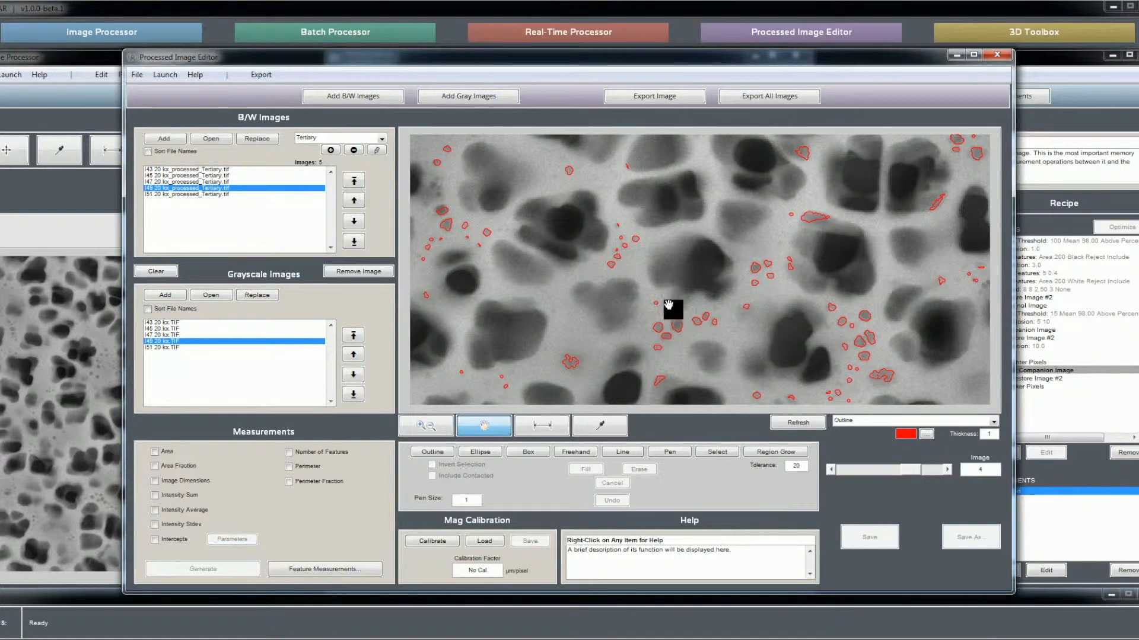
pyautogui.moveTo(872, 315); pyautogui.dragTo(791, 234)
pyautogui.moveTo(724, 251); pyautogui.dragTo(663, 285)
pyautogui.moveTo(752, 287); pyautogui.dragTo(682, 318)
# Compare image 4 in Overlay and Outline views, checking the tertiary outlines against the grayscale features in several regions
pyautogui.click(854, 421)
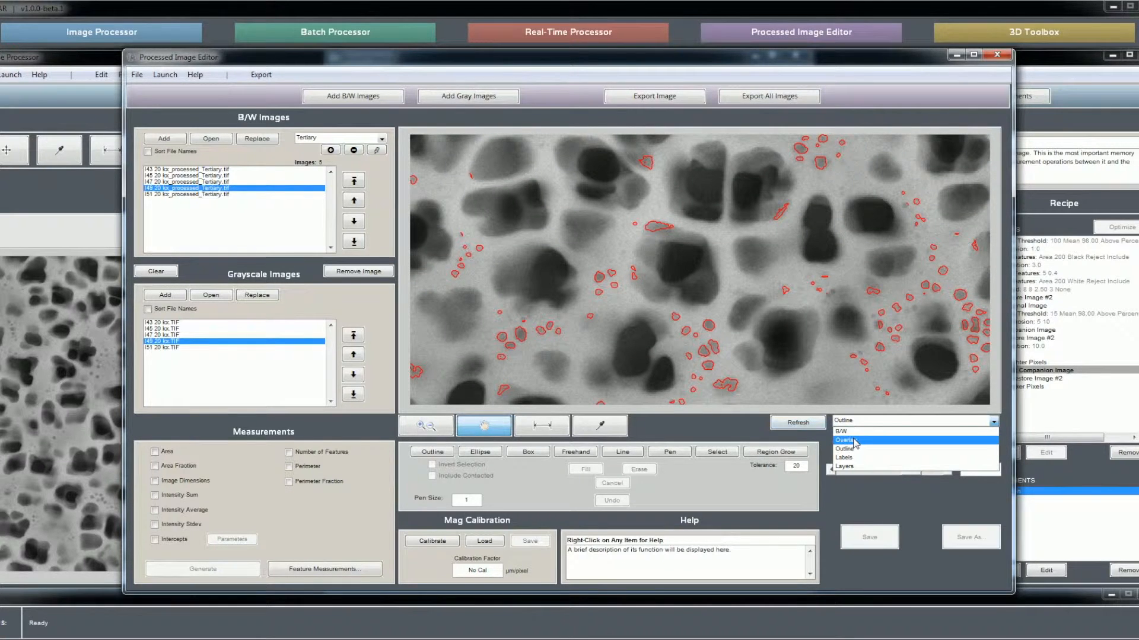
pyautogui.click(854, 441)
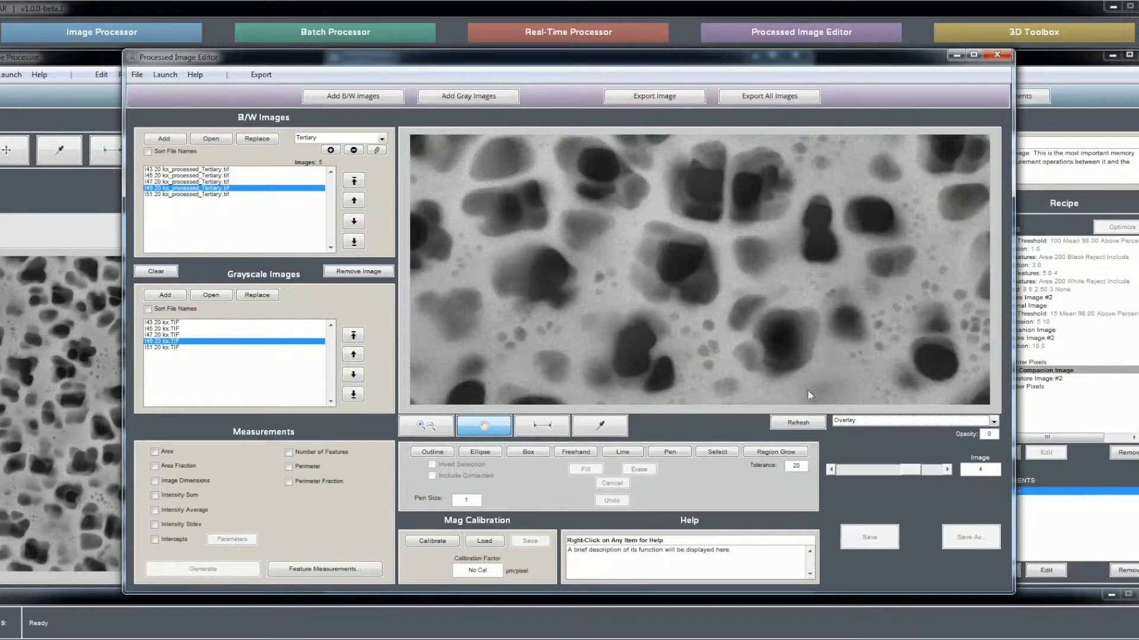
pyautogui.click(871, 421)
pyautogui.click(856, 448)
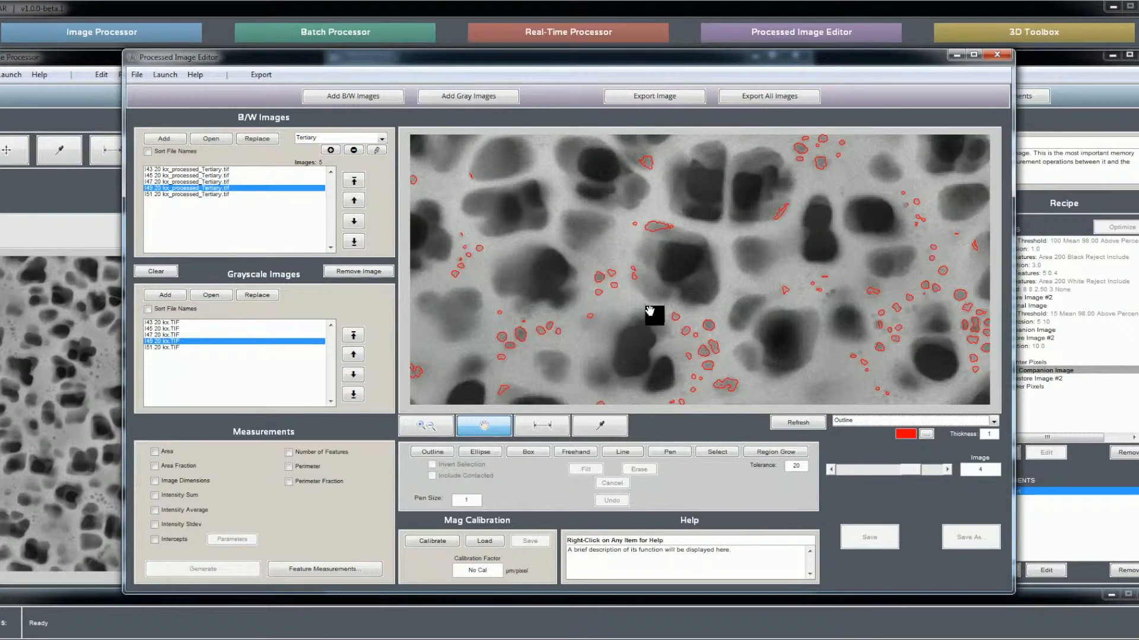
pyautogui.moveTo(650, 311); pyautogui.dragTo(641, 237)
pyautogui.click(882, 421)
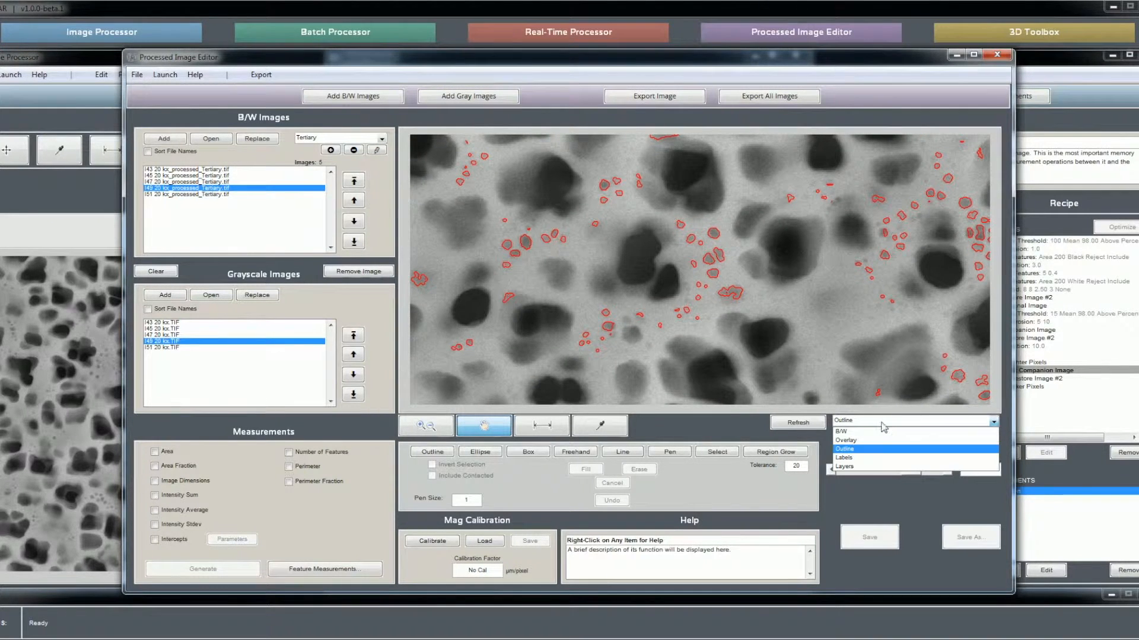
pyautogui.click(851, 442)
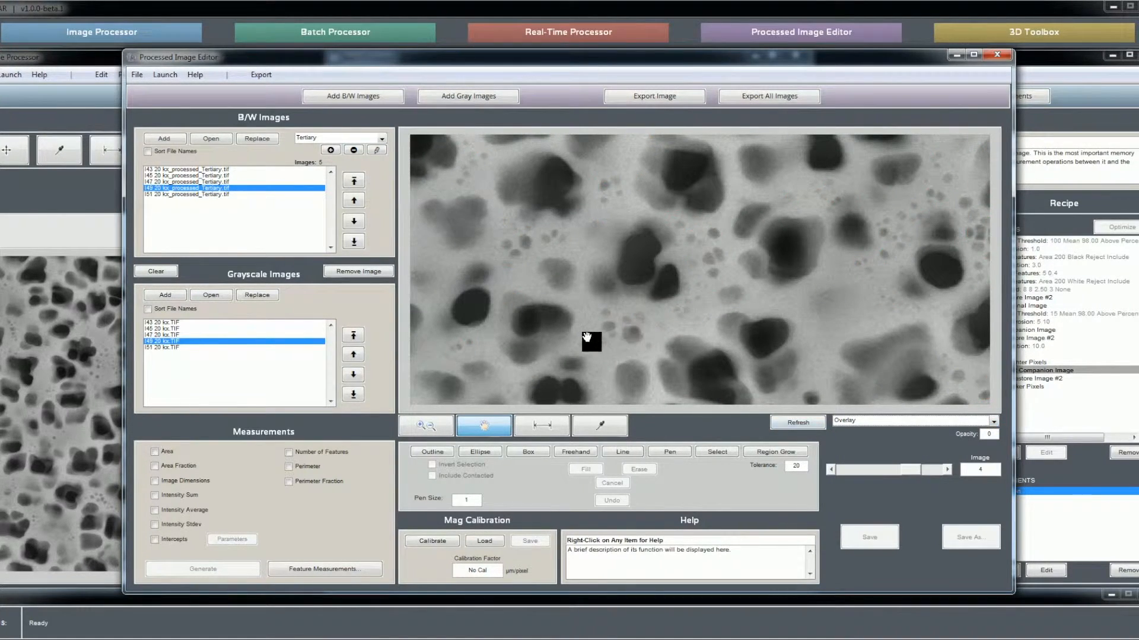
pyautogui.click(858, 420)
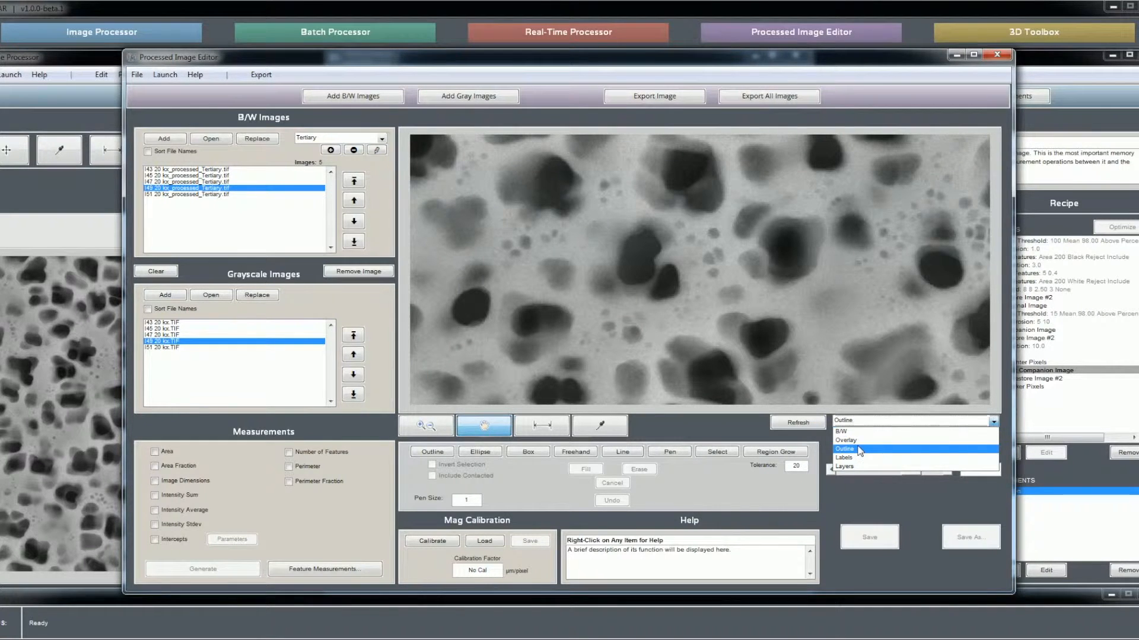
pyautogui.click(858, 451)
pyautogui.moveTo(765, 234); pyautogui.dragTo(717, 355)
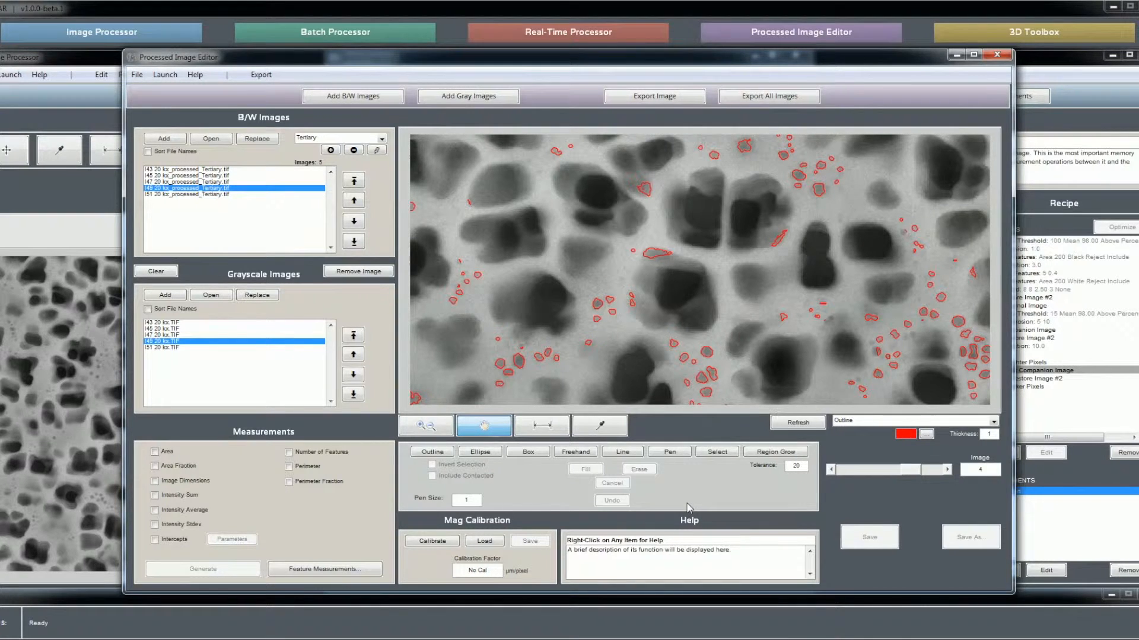
# Select the falsely detected elongated feature above the dark central particle in Tertiary image 4 and erase it
pyautogui.click(717, 452)
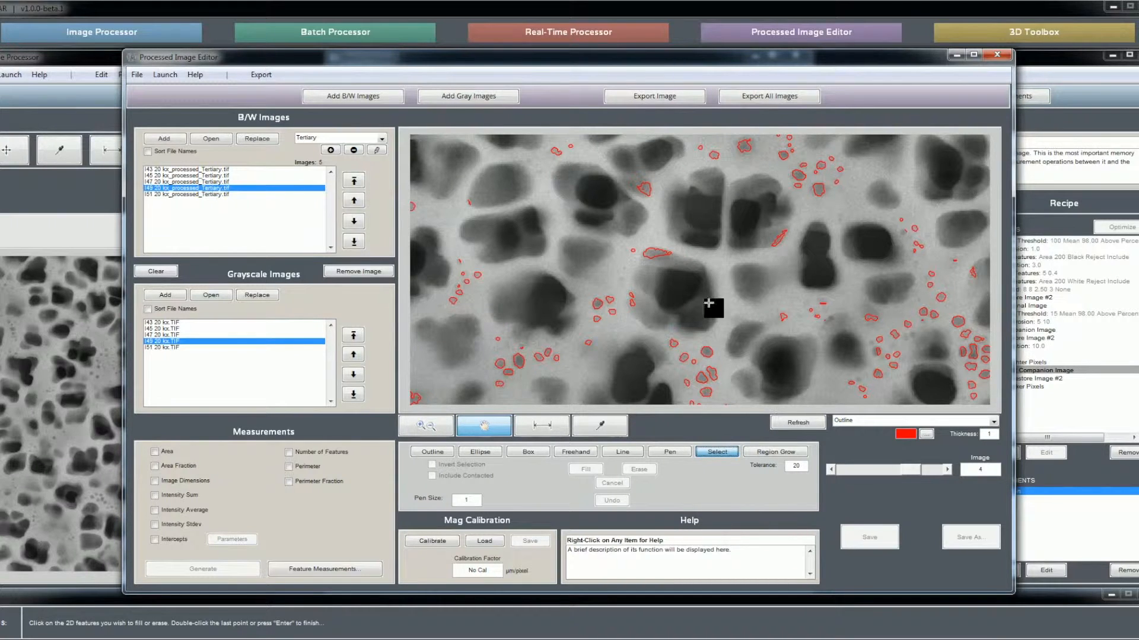
pyautogui.doubleClick(653, 253)
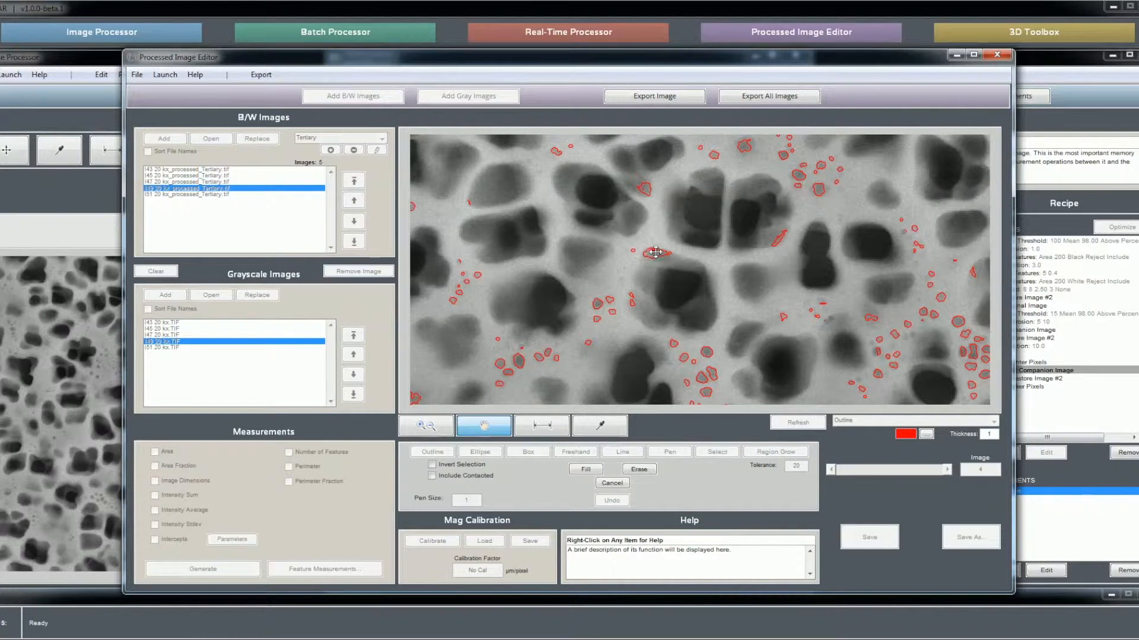
pyautogui.click(649, 470)
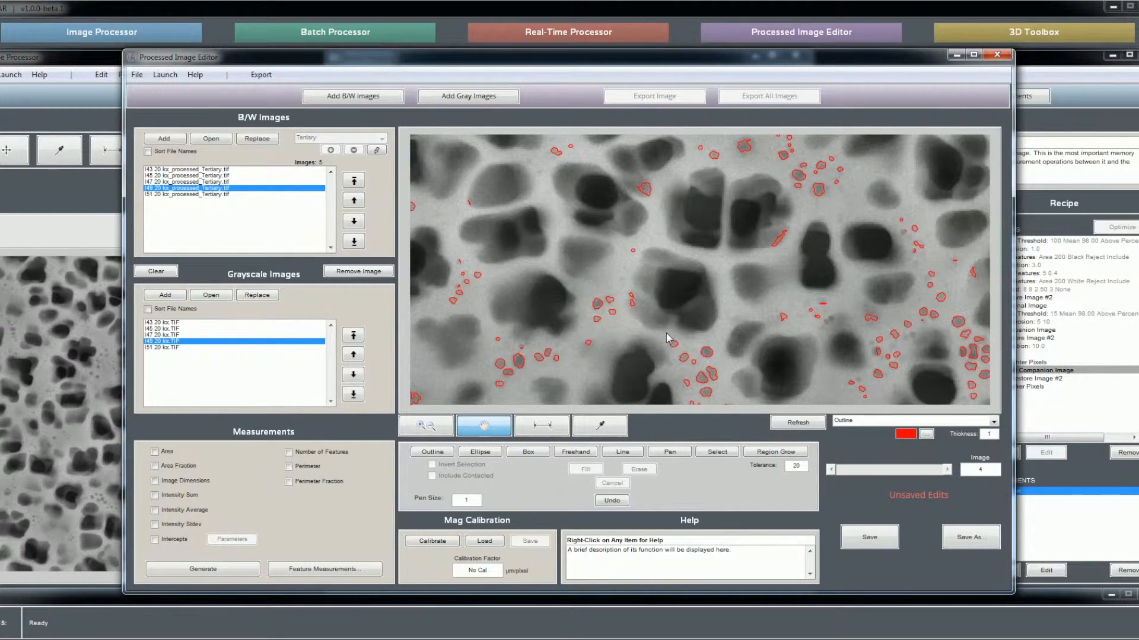
# Check the edited Tertiary image 4 in B/W view, return it to Outline view and save the edits
pyautogui.click(623, 452)
pyautogui.click(670, 452)
pyautogui.click(865, 423)
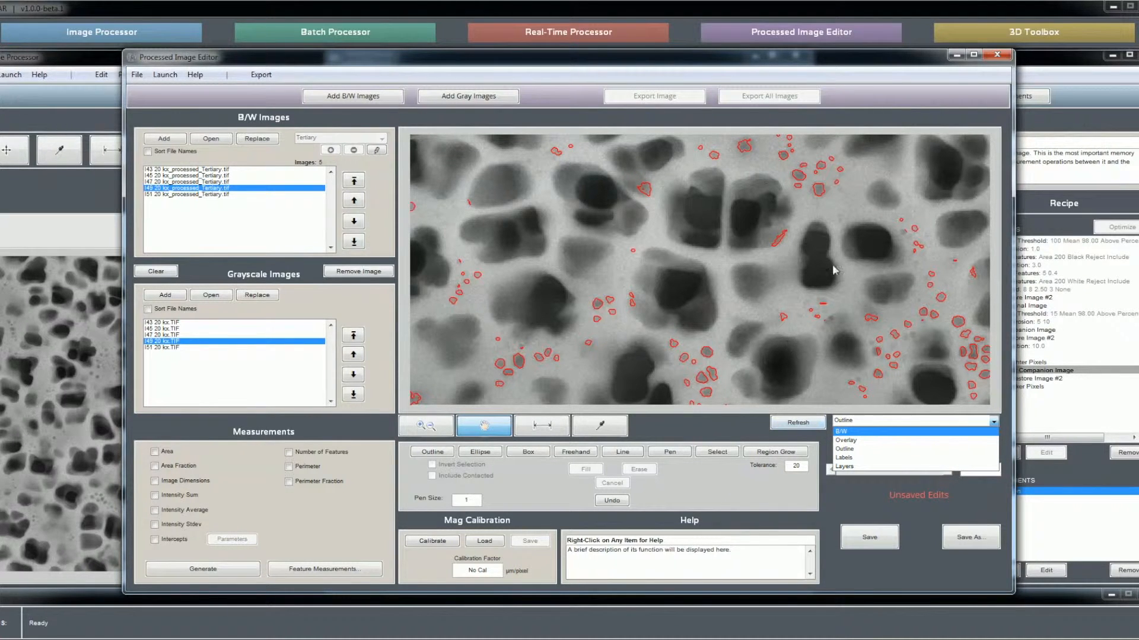
pyautogui.click(732, 418)
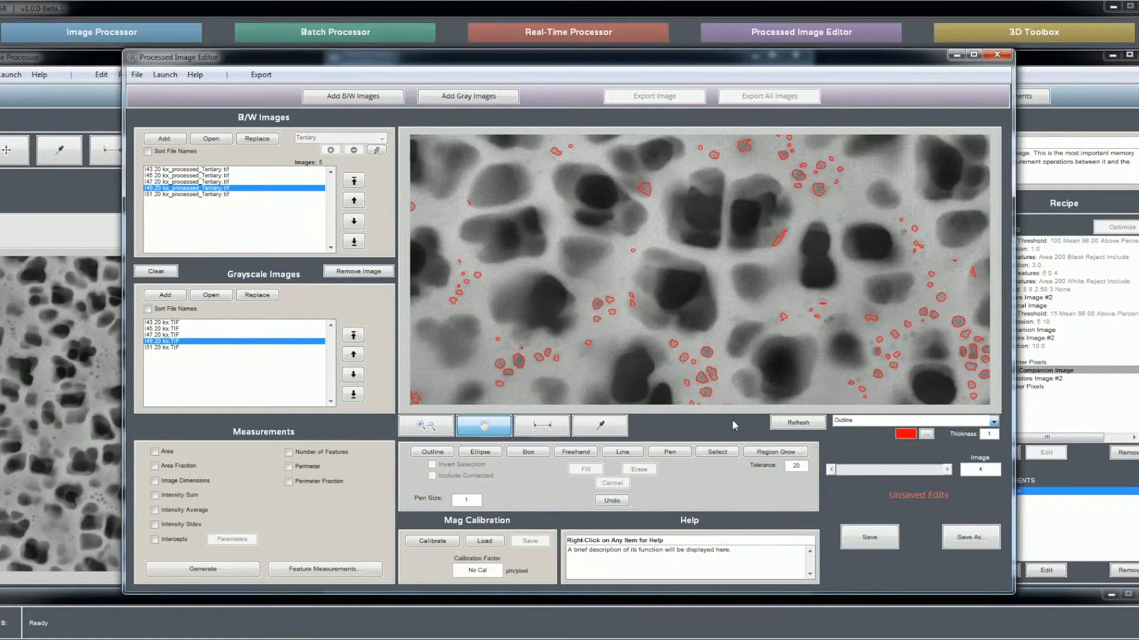
pyautogui.click(849, 423)
pyautogui.click(852, 431)
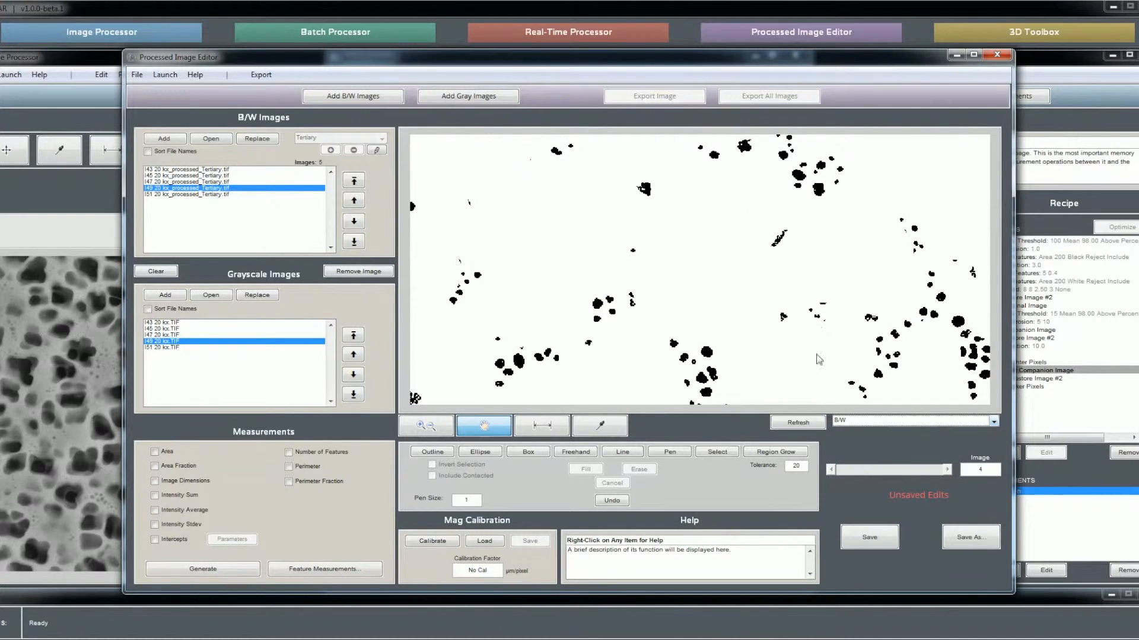
pyautogui.click(859, 422)
pyautogui.click(857, 455)
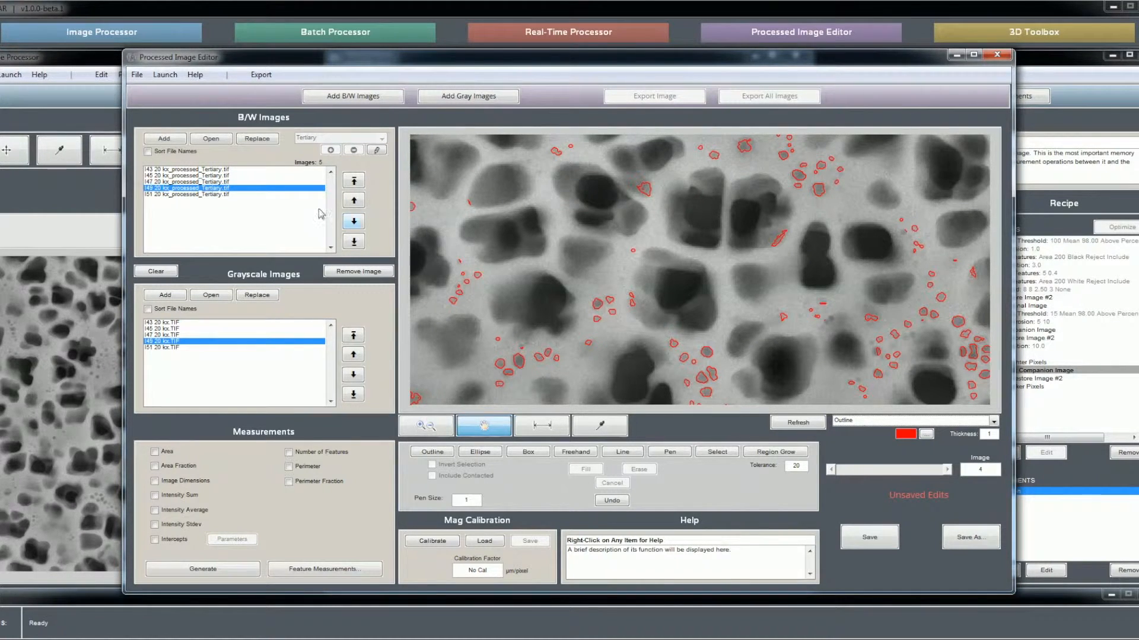
pyautogui.click(857, 536)
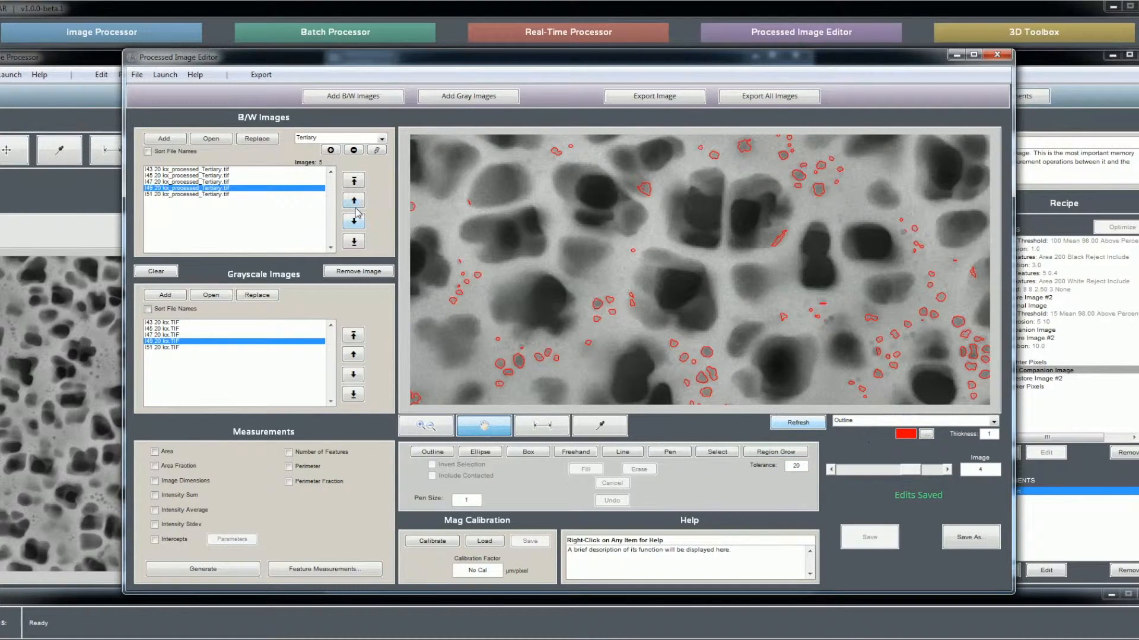
# Switch the B/W images to the Secondary set and display image 3 with its secondary outlines
pyautogui.click(831, 470)
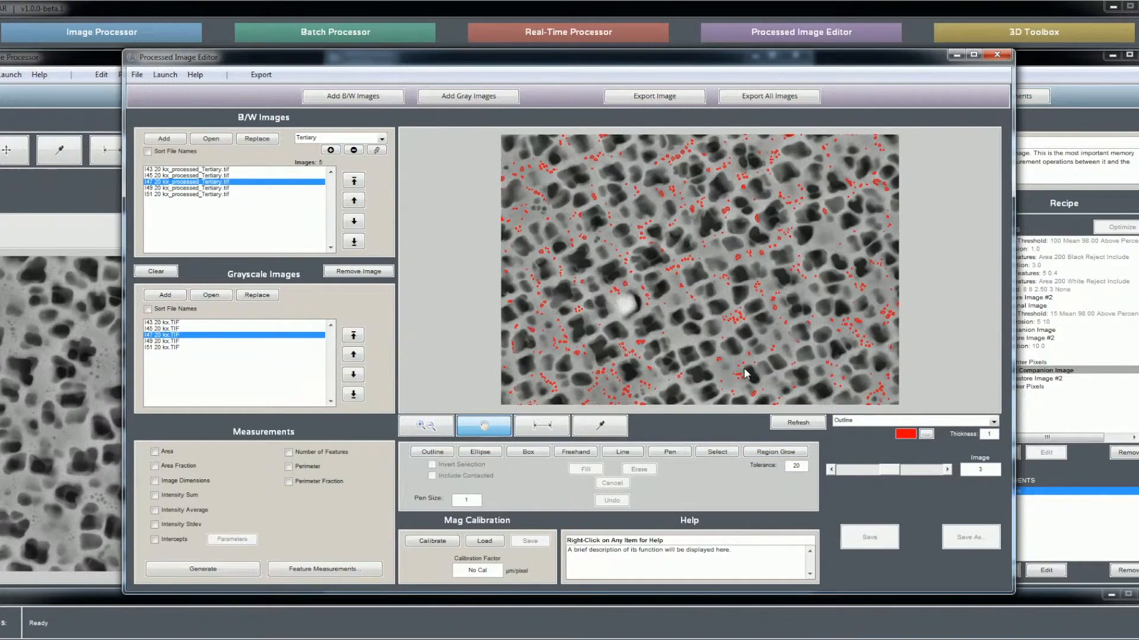
pyautogui.click(304, 138)
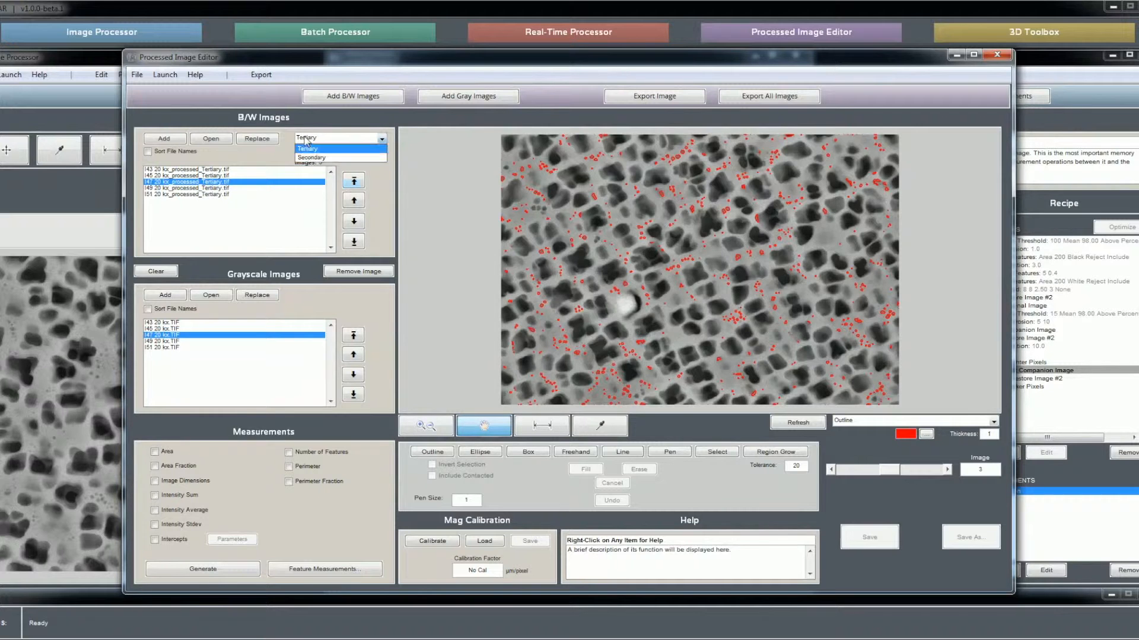
pyautogui.click(309, 158)
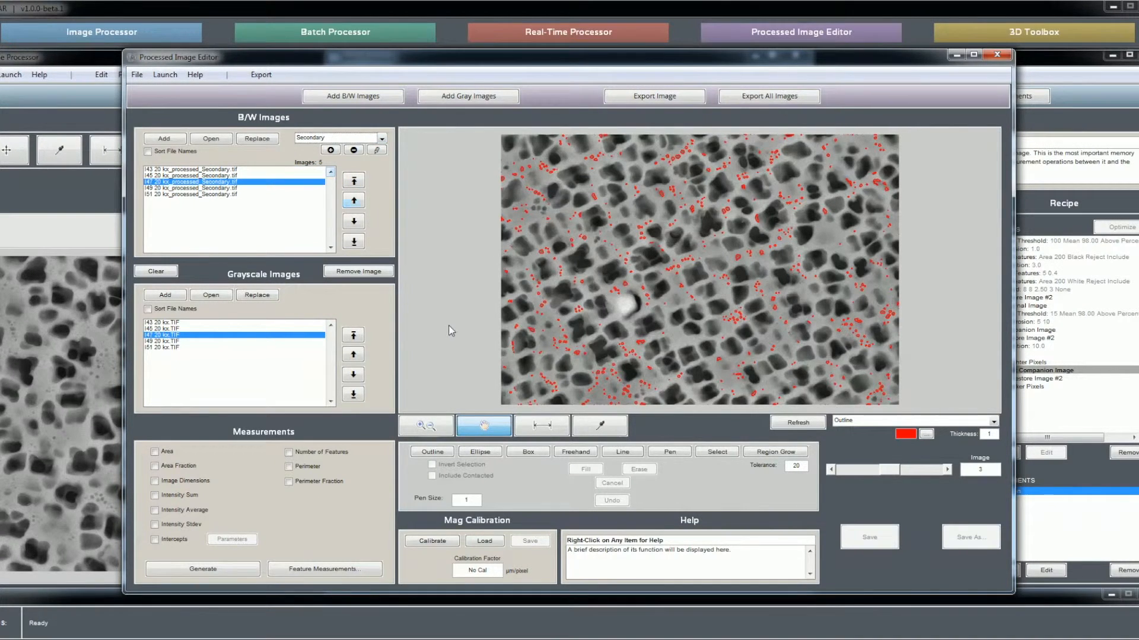
pyautogui.click(832, 470)
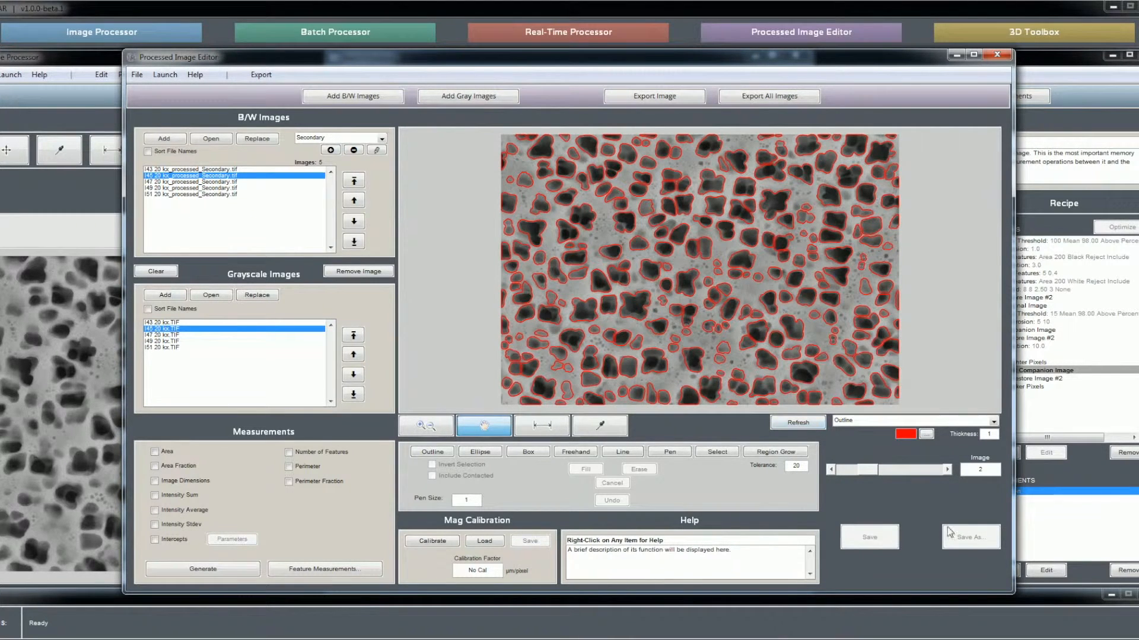
pyautogui.click(947, 470)
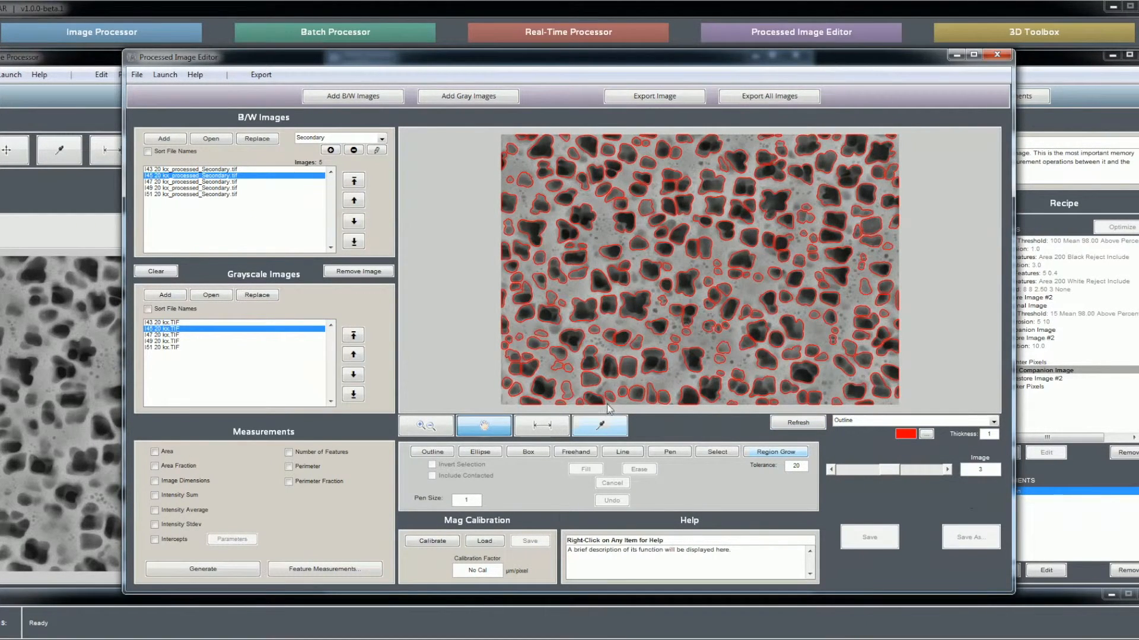
# Trace the faint undetected particle in the upper middle of Secondary image 3 with a Freehand shape, fill it and save the edits
pyautogui.click(439, 426)
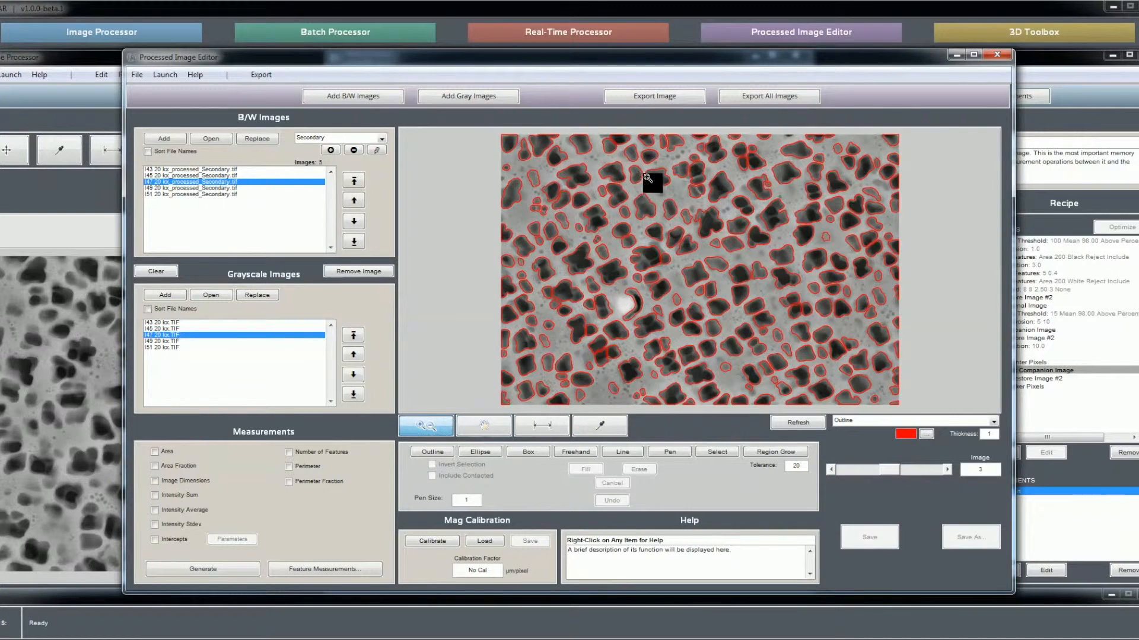
pyautogui.click(682, 220)
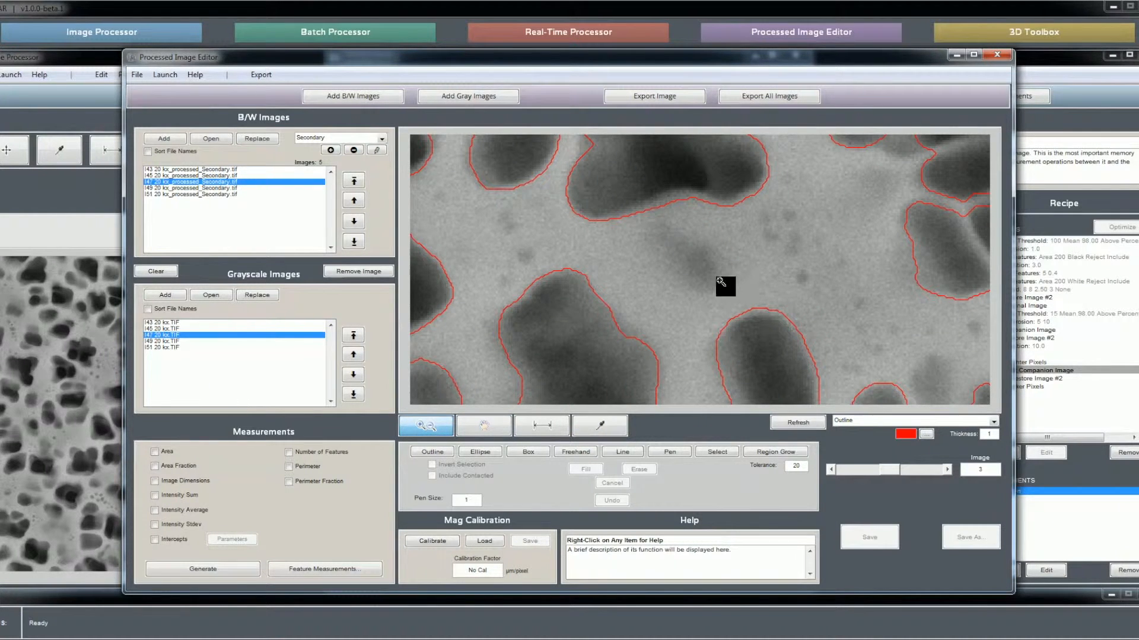
pyautogui.rightClick(716, 268)
pyautogui.click(741, 279)
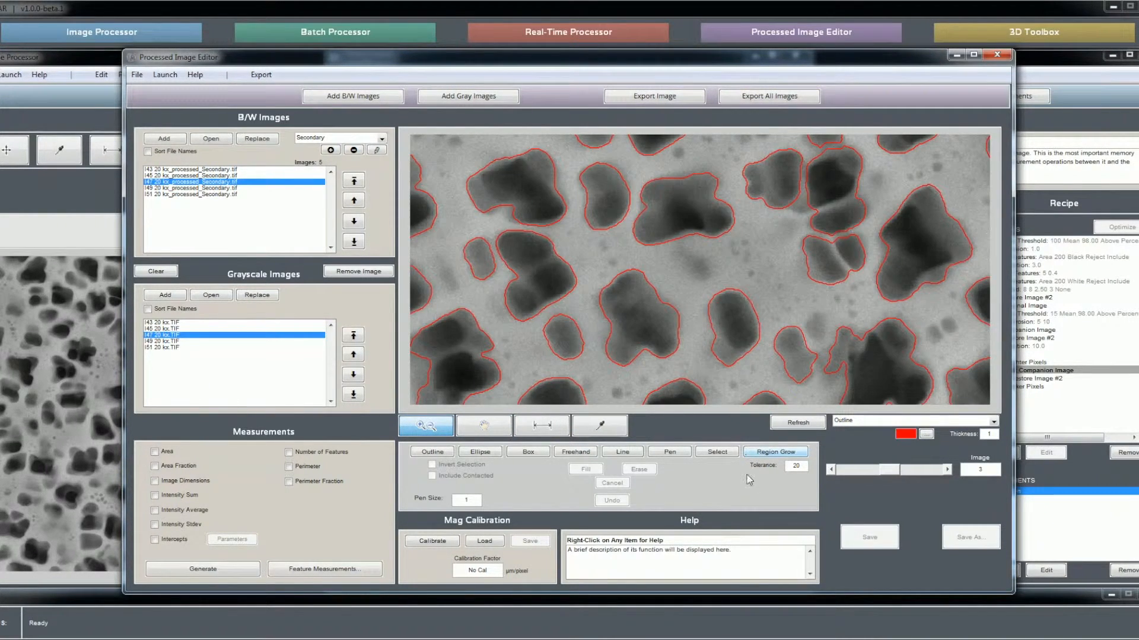
pyautogui.click(576, 452)
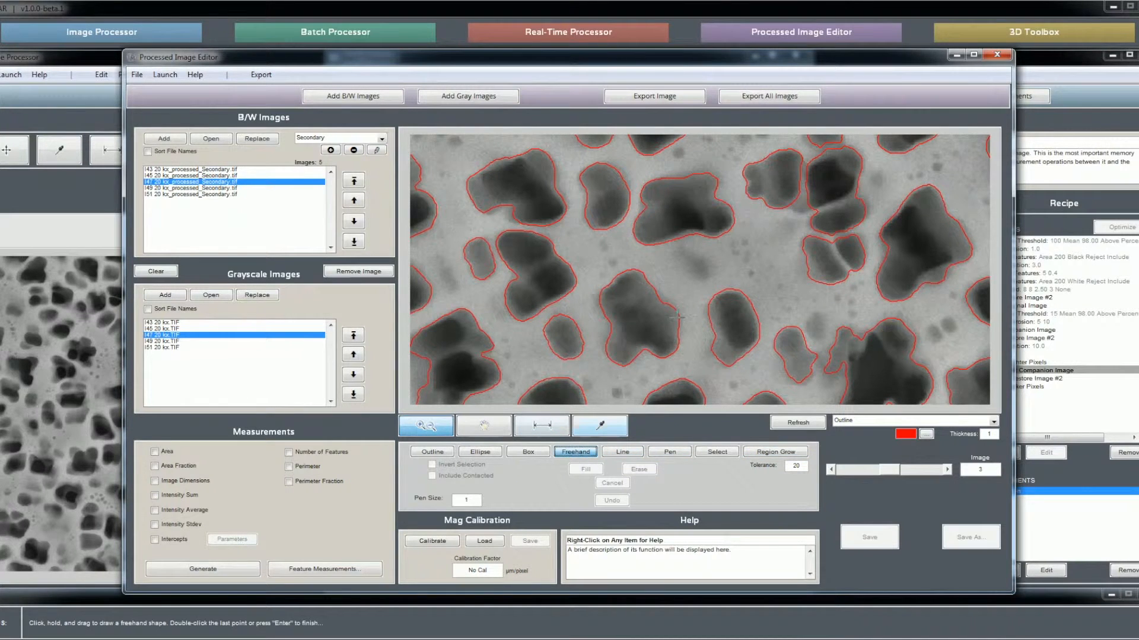
pyautogui.moveTo(678, 243)
pyautogui.mouseDown()
pyautogui.moveTo(678, 267)
pyautogui.moveTo(718, 260)
pyautogui.mouseUp()
pyautogui.click(587, 469)
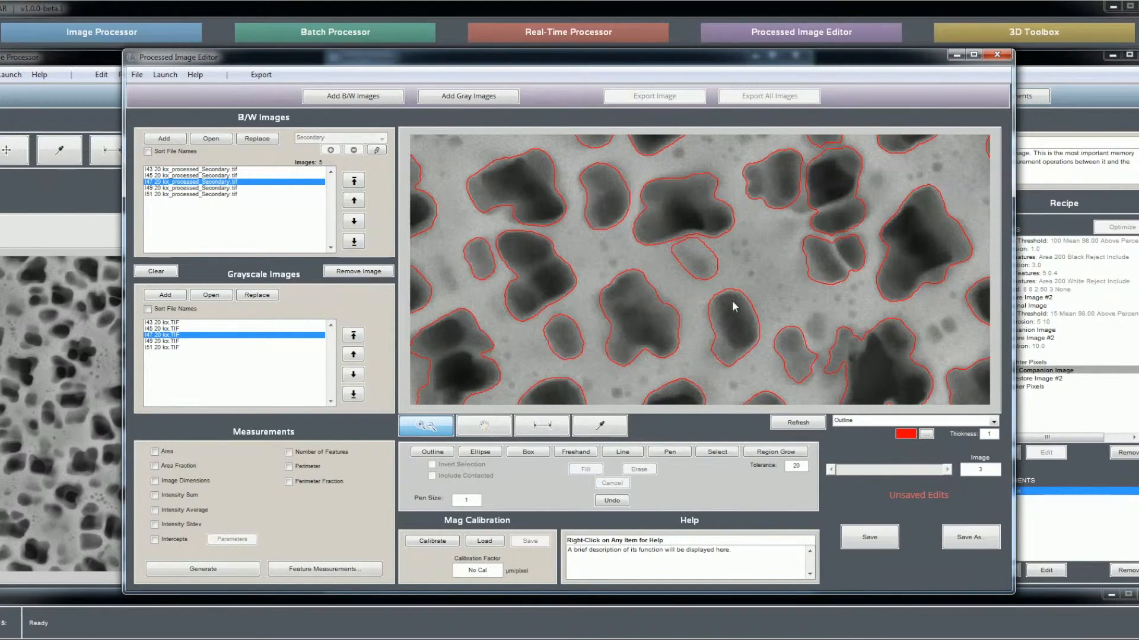
pyautogui.click(870, 537)
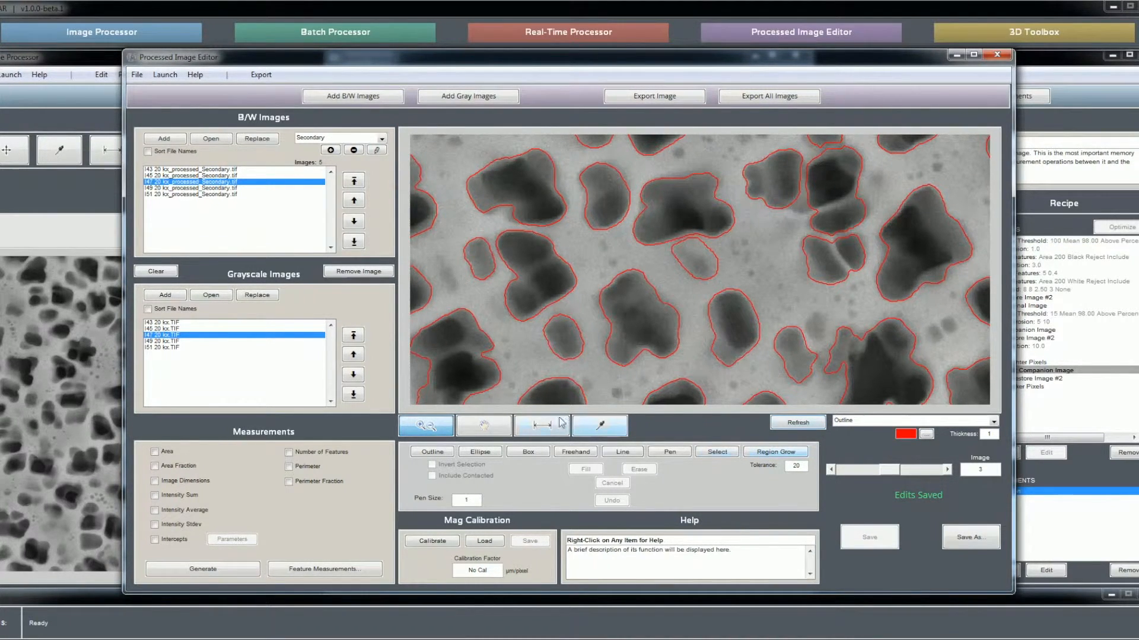
# Examine the secondary outlines of image 3 across other regions, including around the bright spot
pyautogui.click(484, 425)
pyautogui.moveTo(749, 325); pyautogui.dragTo(664, 146)
pyautogui.moveTo(641, 276); pyautogui.dragTo(636, 166)
pyautogui.moveTo(550, 277); pyautogui.dragTo(671, 194)
pyautogui.moveTo(564, 299); pyautogui.dragTo(677, 301)
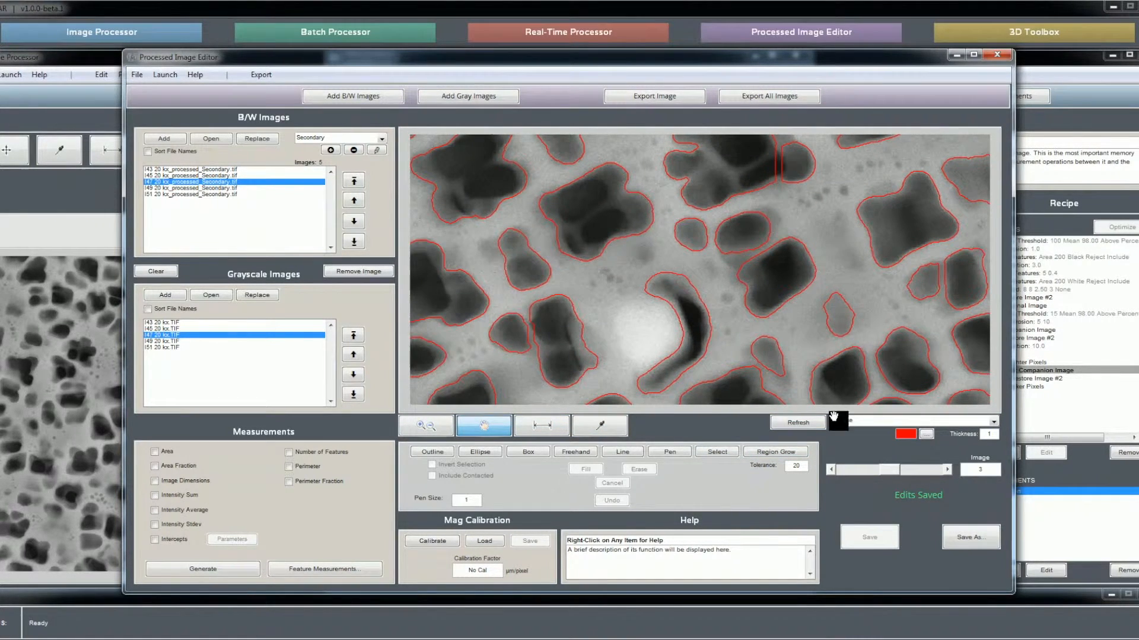
# Browse the Secondary images forward to image 5 and back past image 3, checking the outlined features
pyautogui.click(947, 470)
pyautogui.click(949, 470)
pyautogui.click(948, 471)
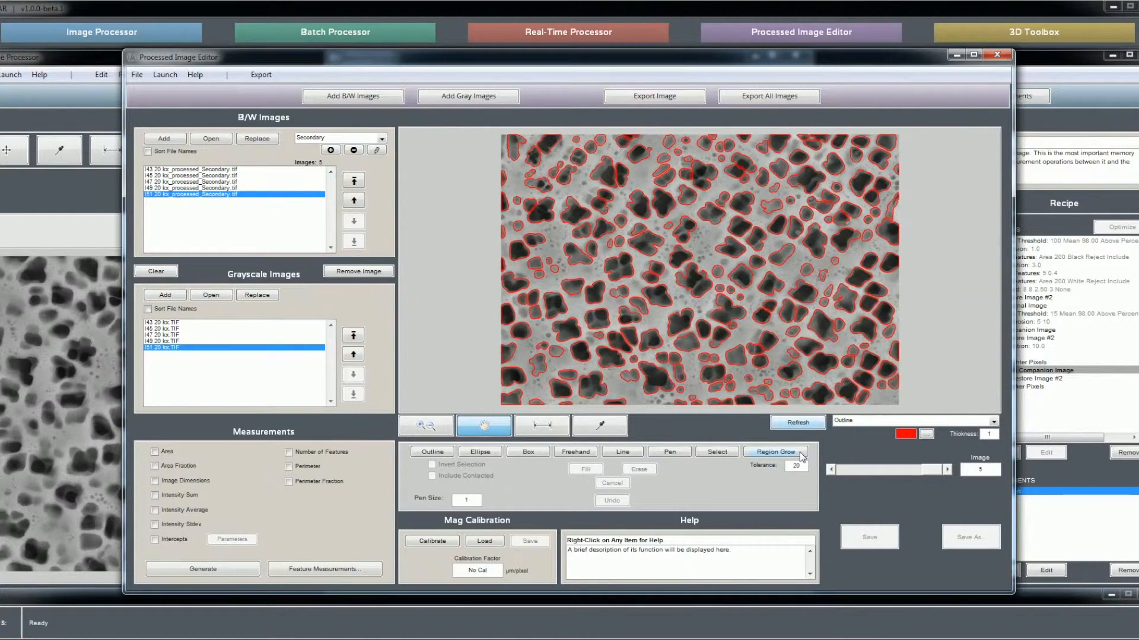
pyautogui.click(831, 470)
pyautogui.click(831, 470)
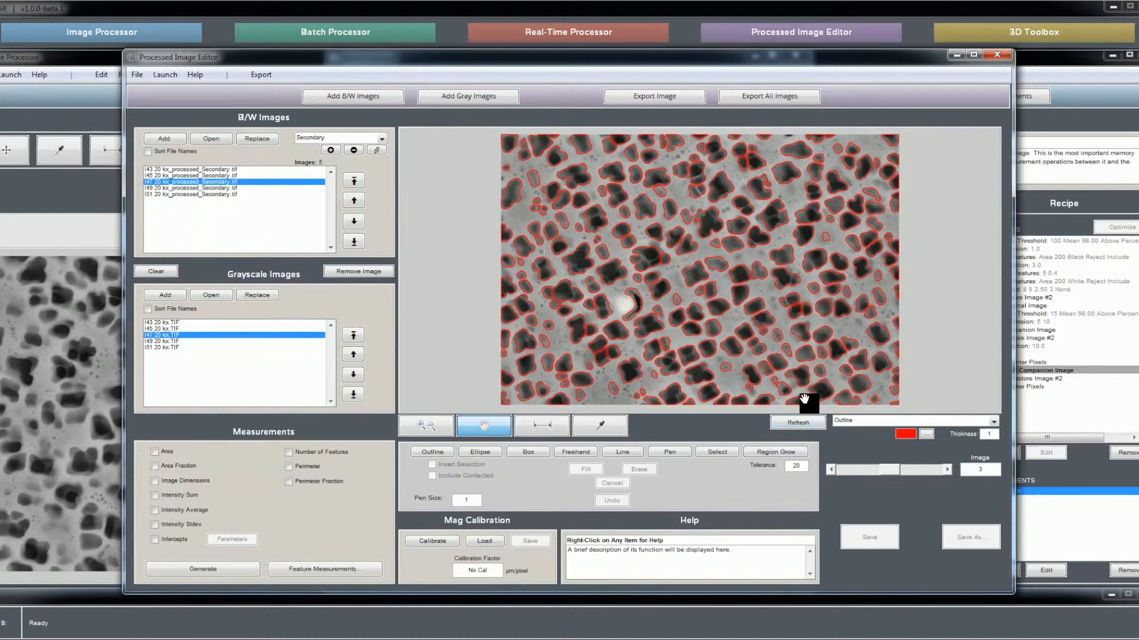
pyautogui.click(831, 472)
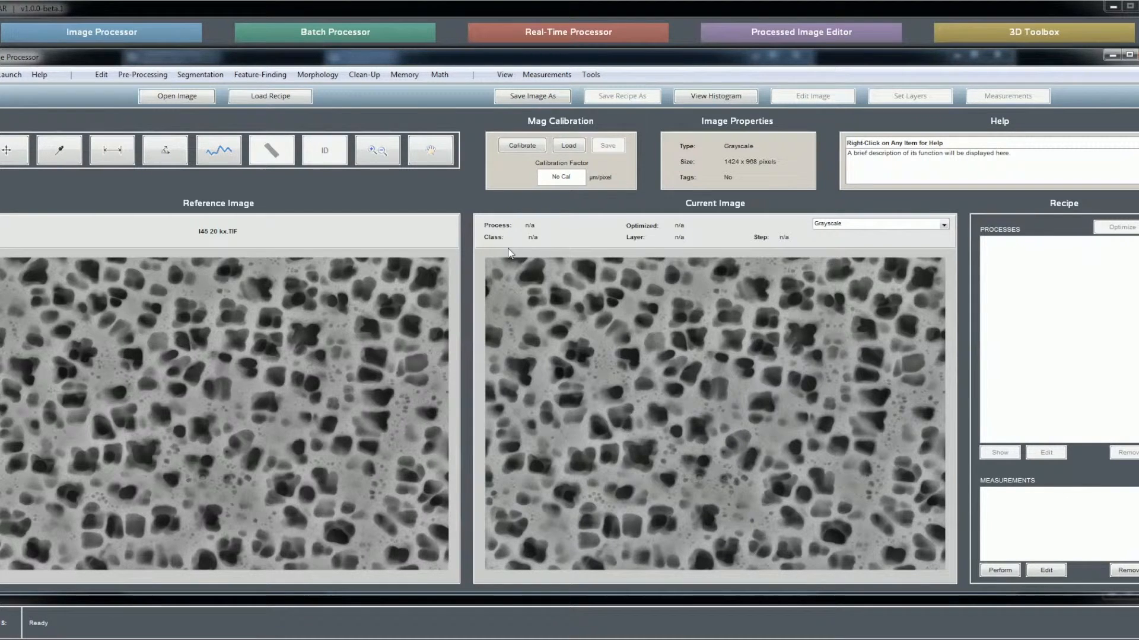
# In the Image Processor, load the recipe Recipe_FindSecondary+Tertiary_wLayers.rcp from the Gamma Prime folder
pyautogui.click(271, 96)
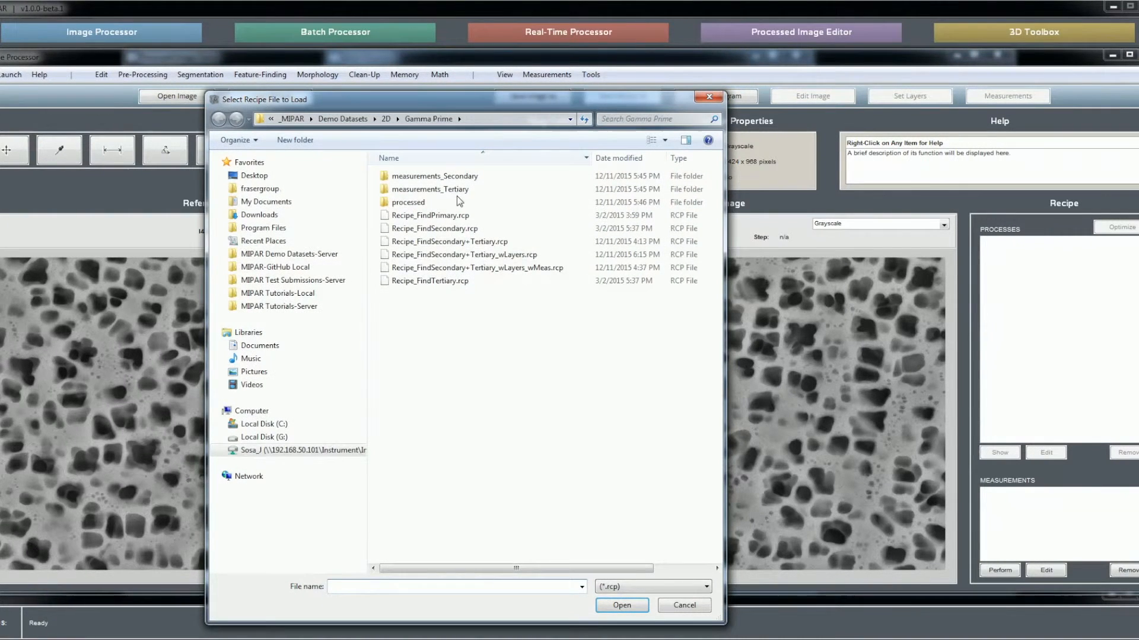
pyautogui.doubleClick(497, 259)
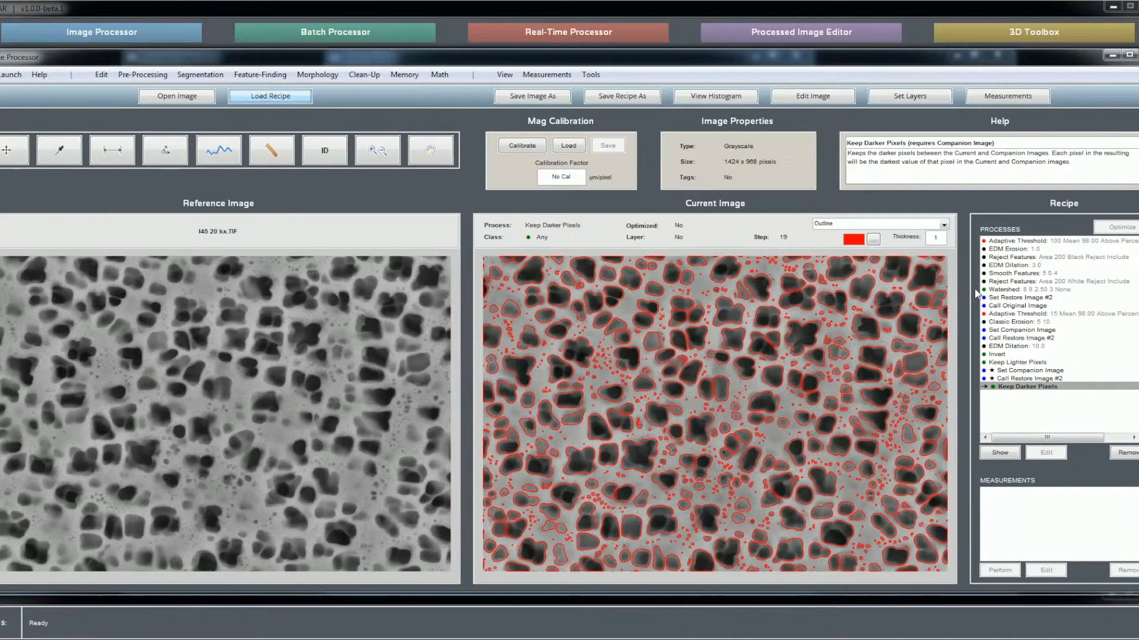
# Lower the Percentage of the recipe's first Adaptive Threshold to about 80.35, keeping the window size of 100
pyautogui.click(1036, 240)
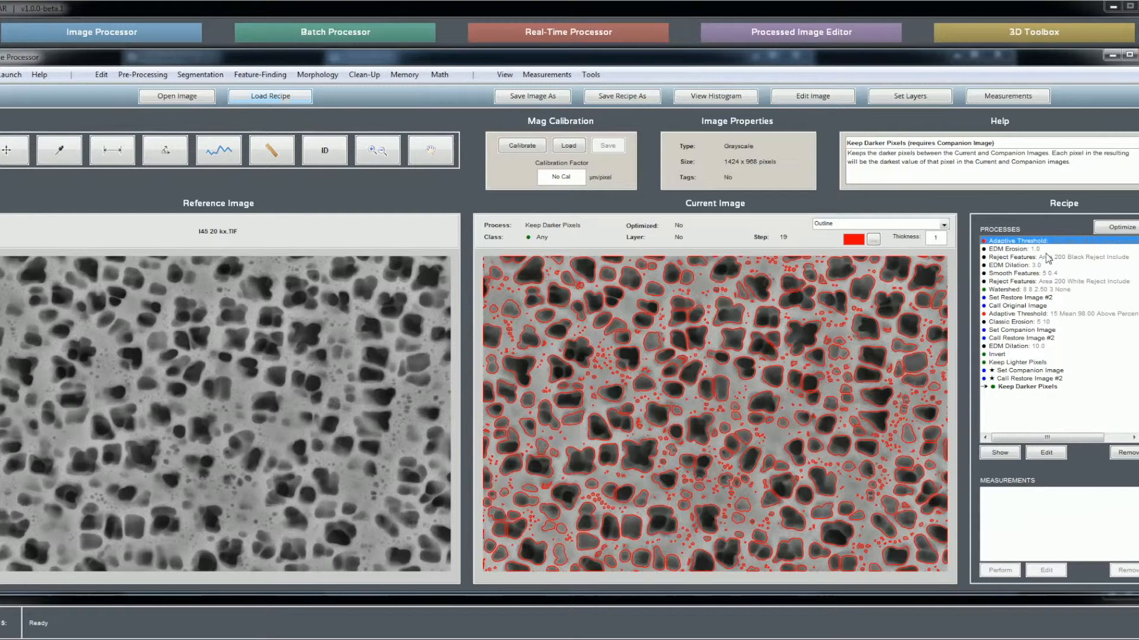
pyautogui.click(1046, 453)
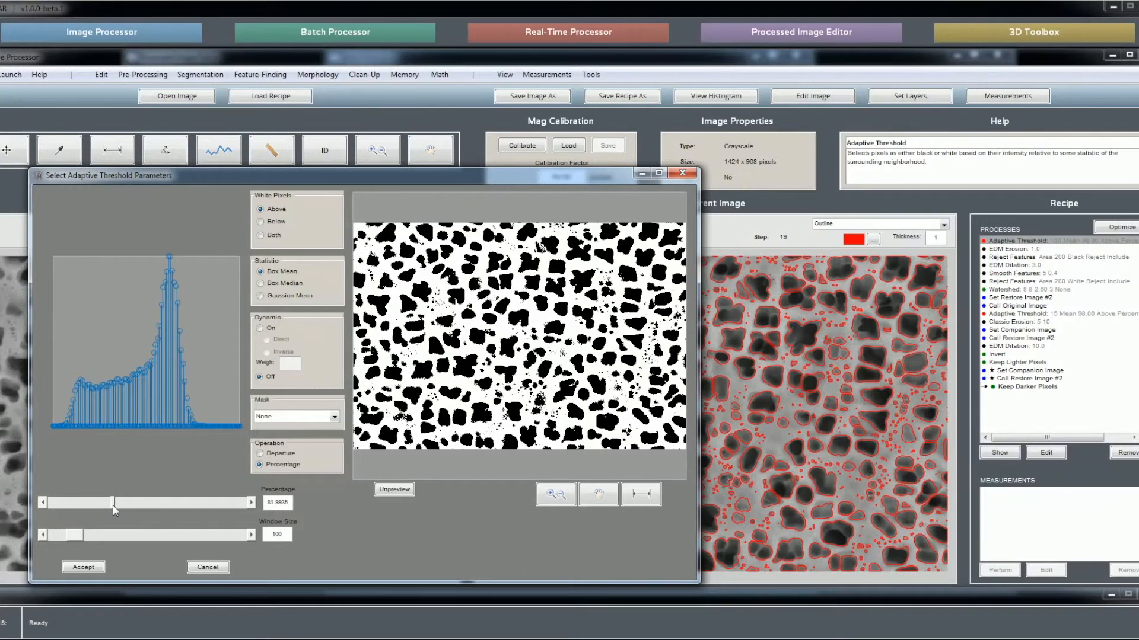
pyautogui.click(112, 505)
pyautogui.moveTo(113, 505); pyautogui.dragTo(111, 505)
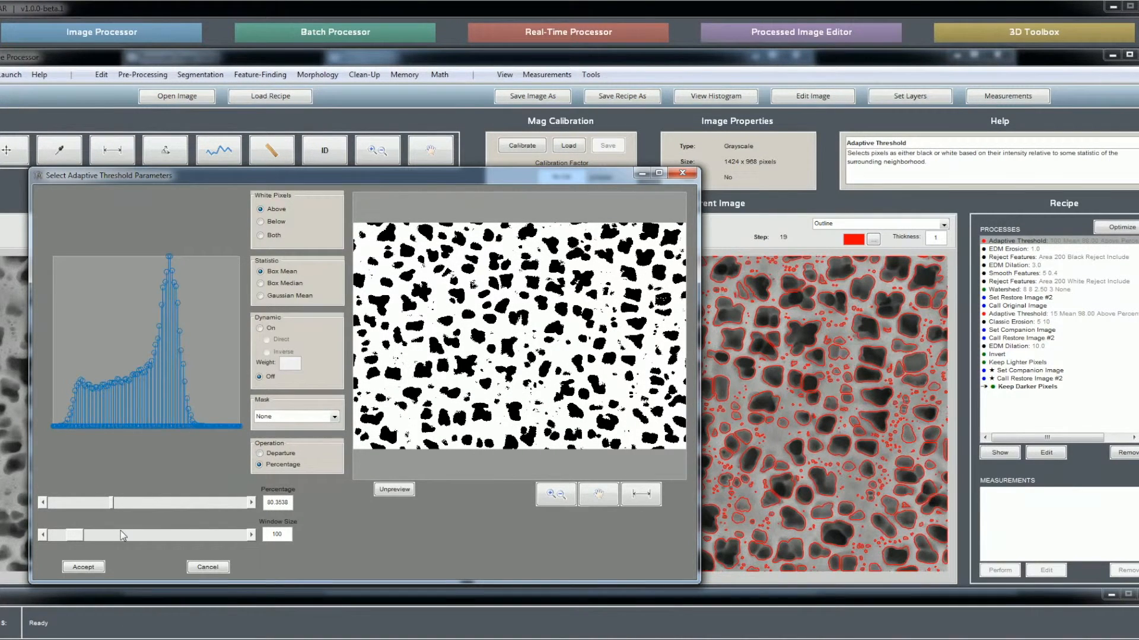
pyautogui.click(102, 566)
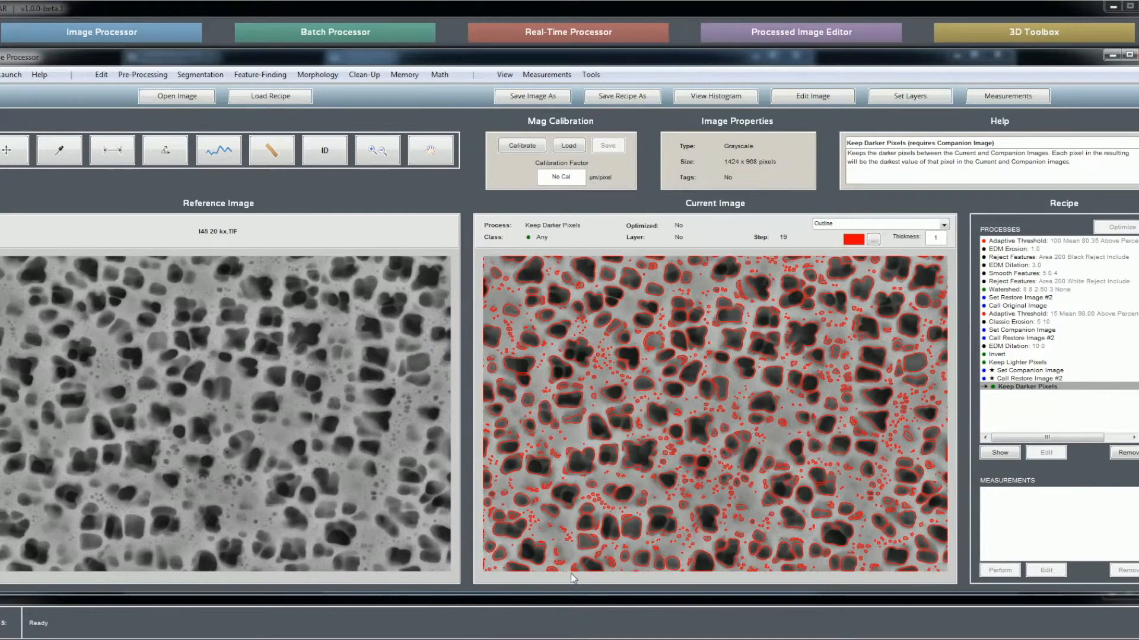
# Check Secondary image 2 in the Processed Image Editor, and return to the Image Processor
pyautogui.click(866, 610)
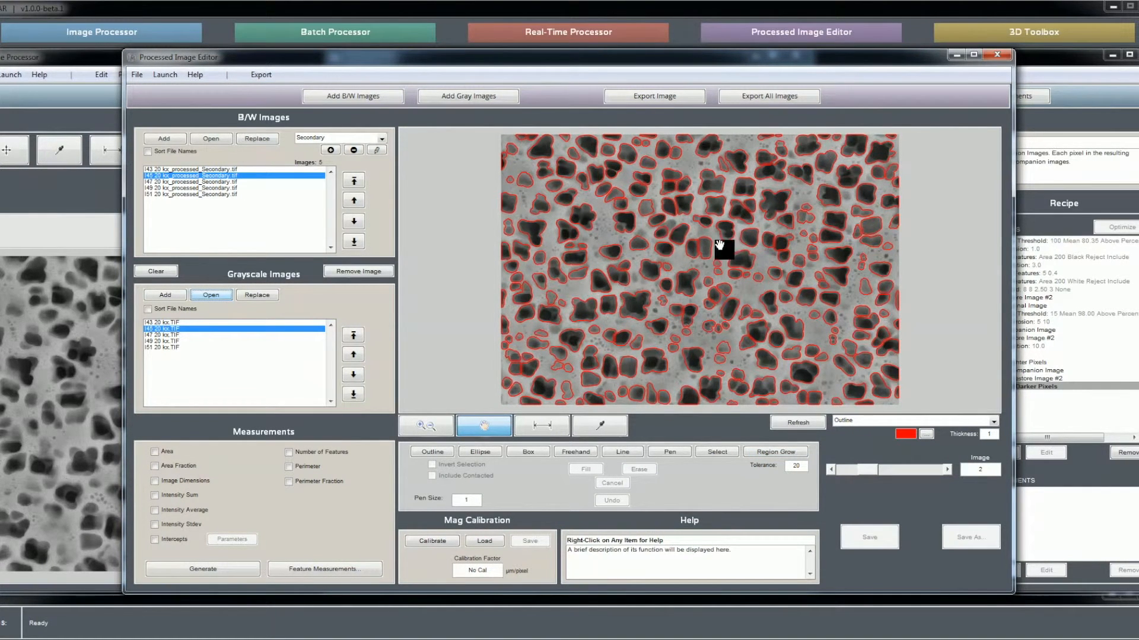
pyautogui.click(824, 421)
pyautogui.click(75, 184)
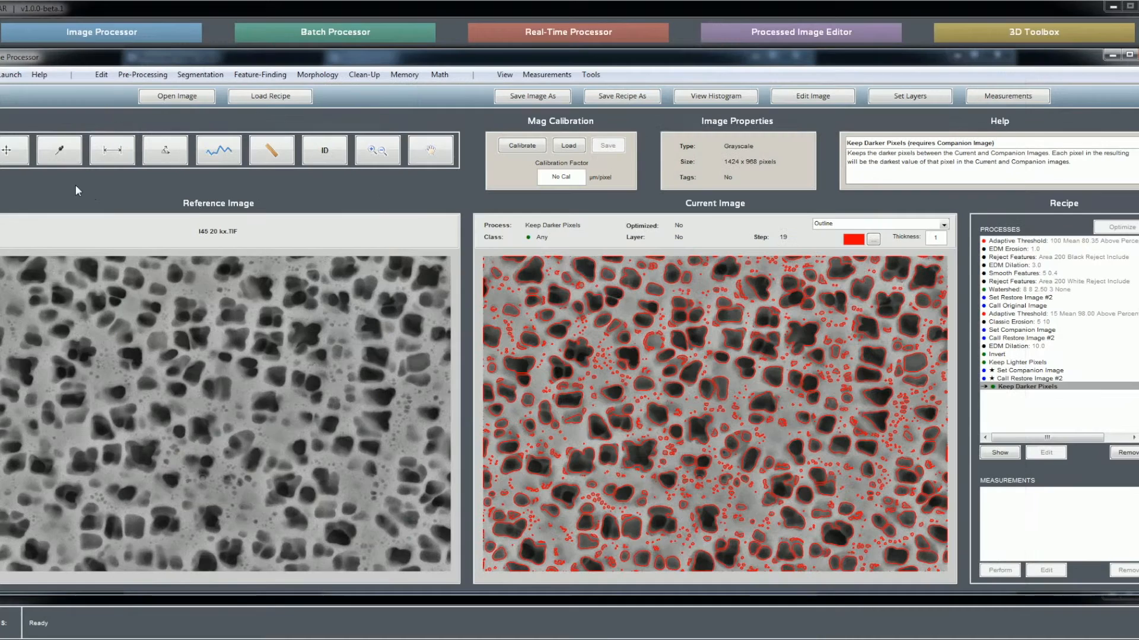
# Show the result of the last Call Restore Image #2 process in the recipe and display it in B/W
pyautogui.click(1034, 379)
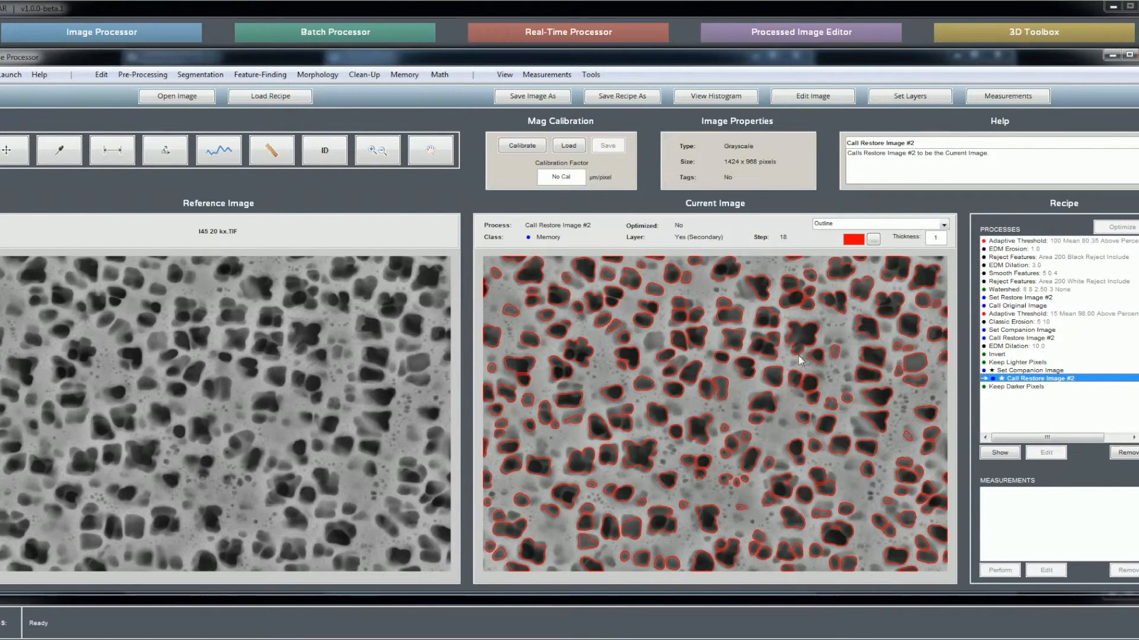
pyautogui.click(829, 224)
pyautogui.click(831, 238)
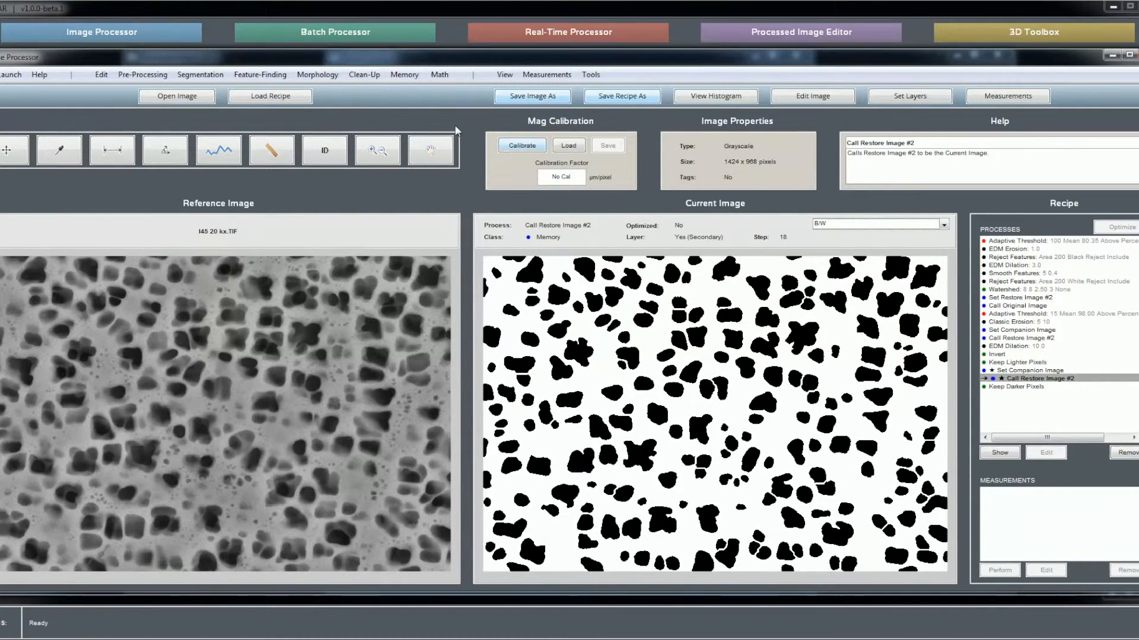
# Save the current image as I45 20 kx_processed_Secondary in the processed folder, replacing the existing file
pyautogui.click(550, 96)
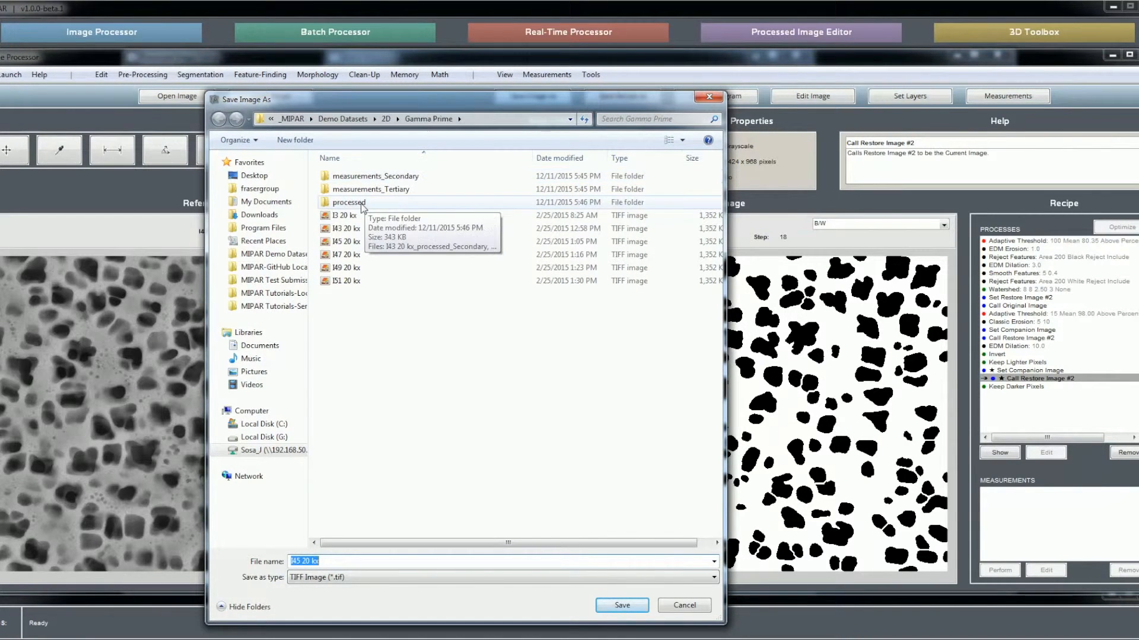
pyautogui.doubleClick(361, 204)
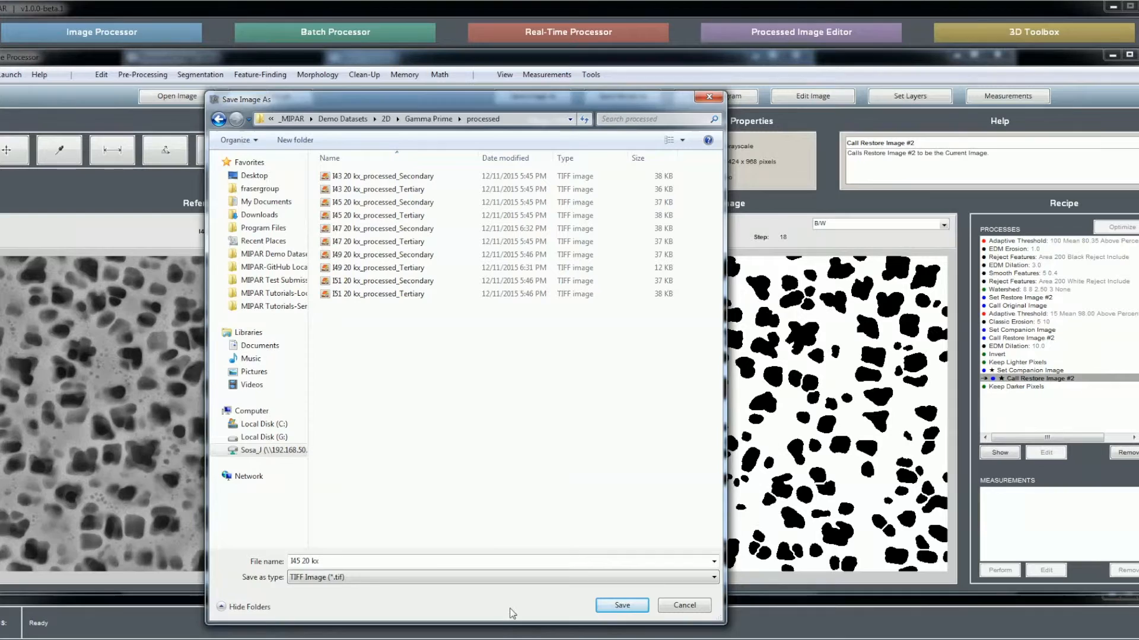
pyautogui.click(854, 601)
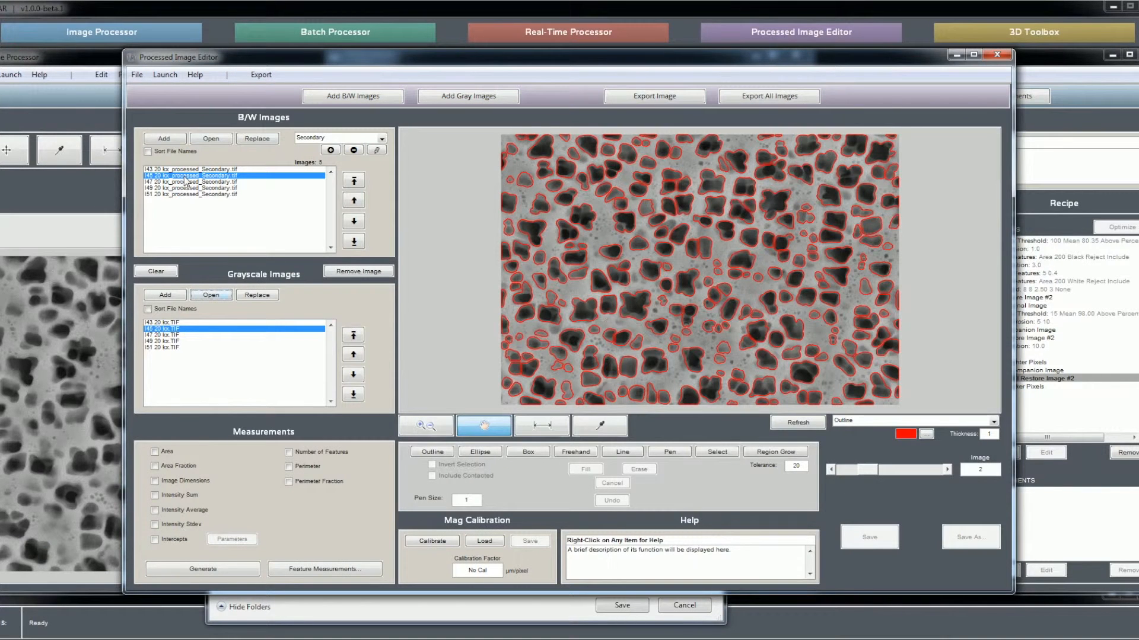
pyautogui.click(413, 620)
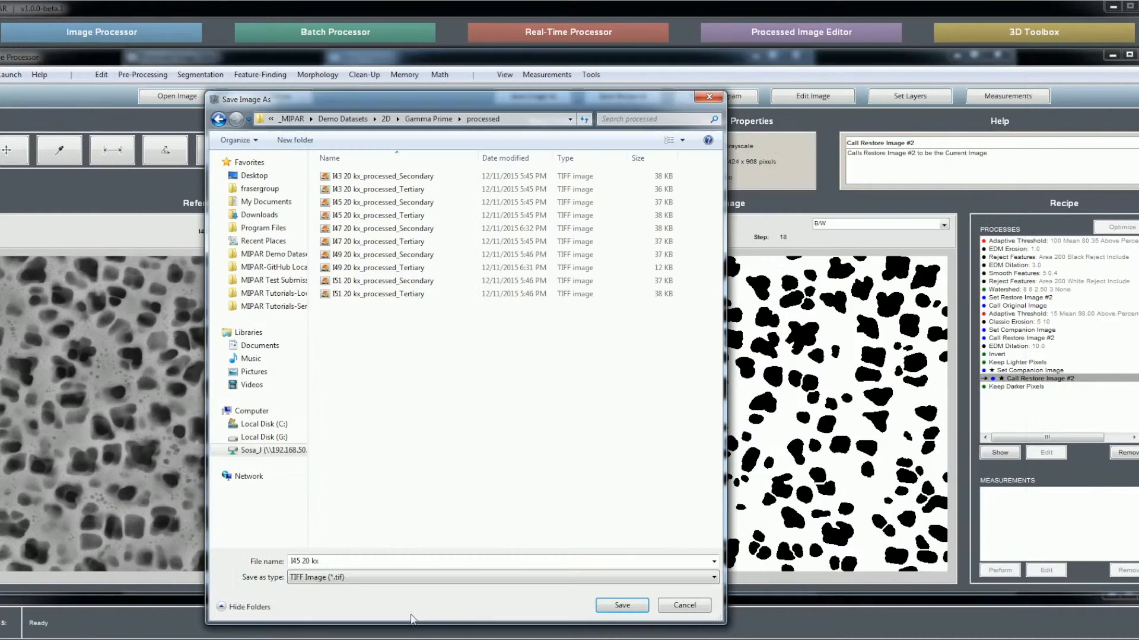
pyautogui.click(362, 206)
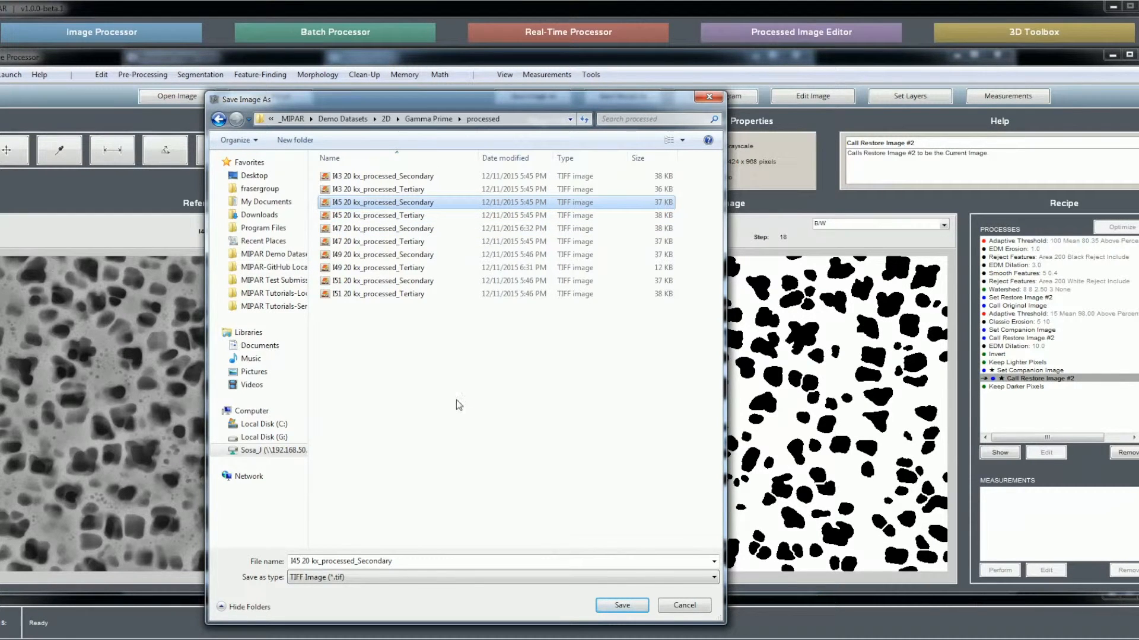
pyautogui.click(639, 607)
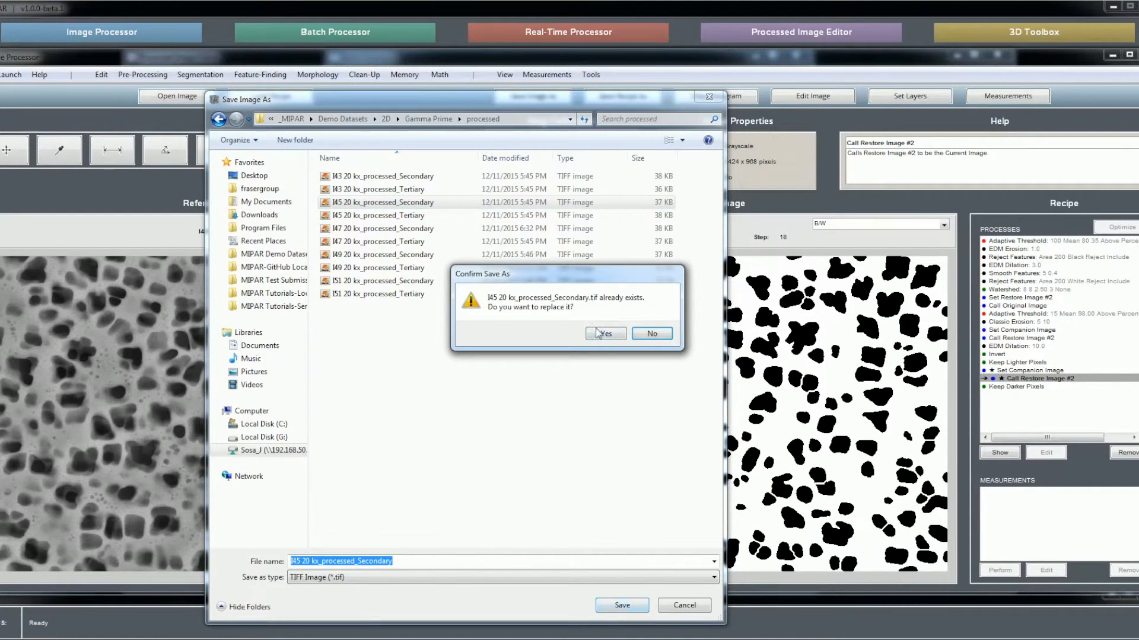
pyautogui.click(599, 333)
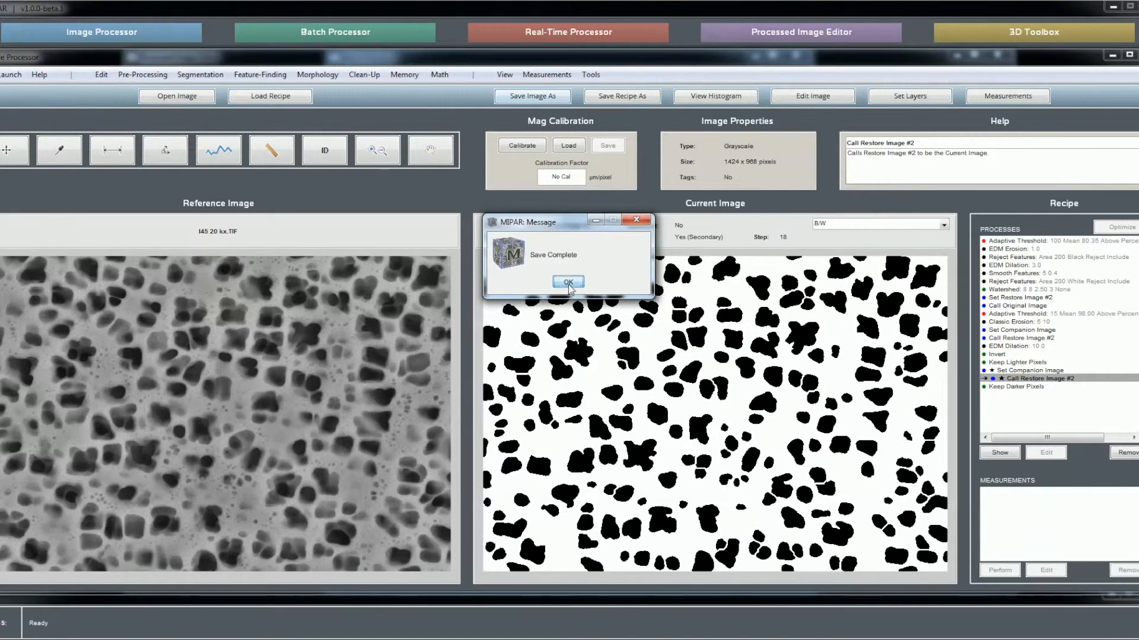
pyautogui.click(568, 283)
# Refresh Secondary image 2 in the Processed Image Editor to load the replaced file
pyautogui.click(863, 602)
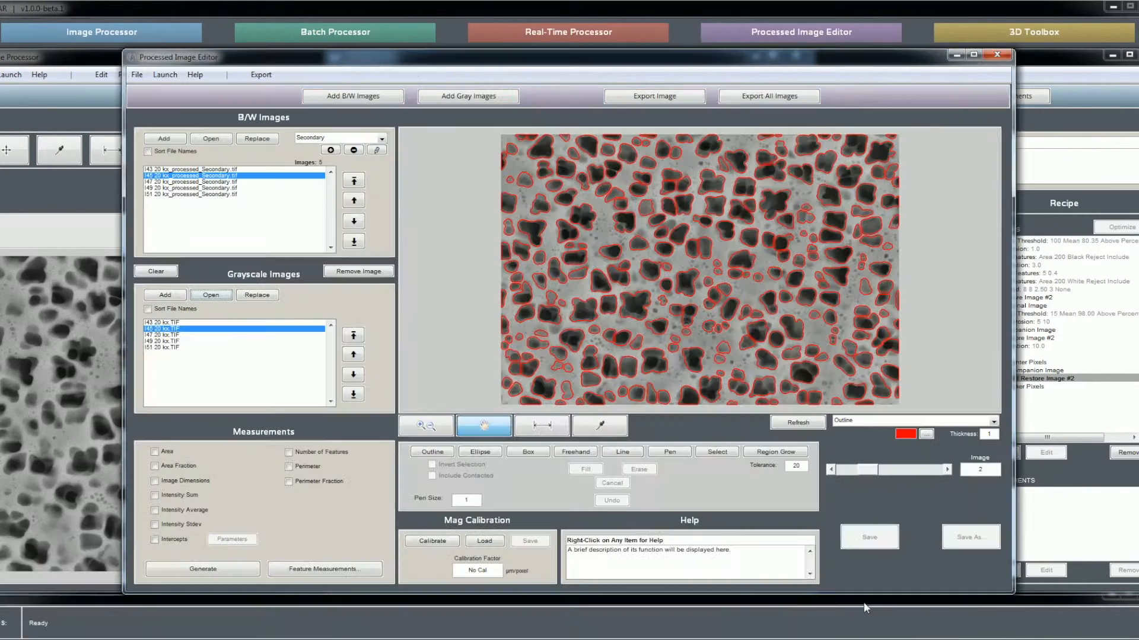
pyautogui.click(803, 425)
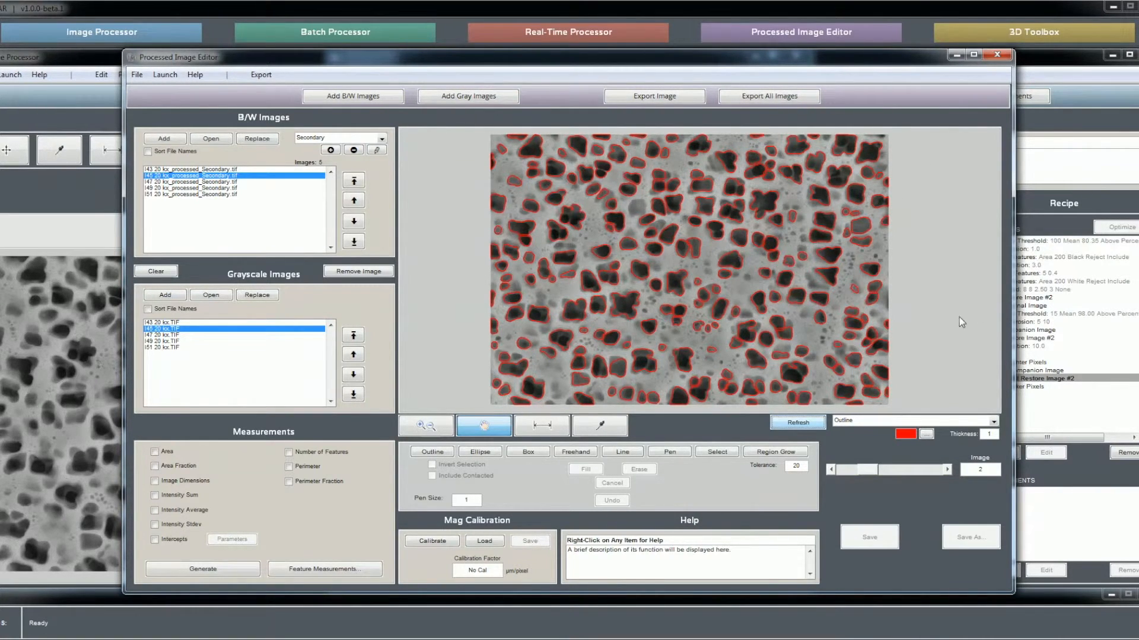
pyautogui.click(75, 197)
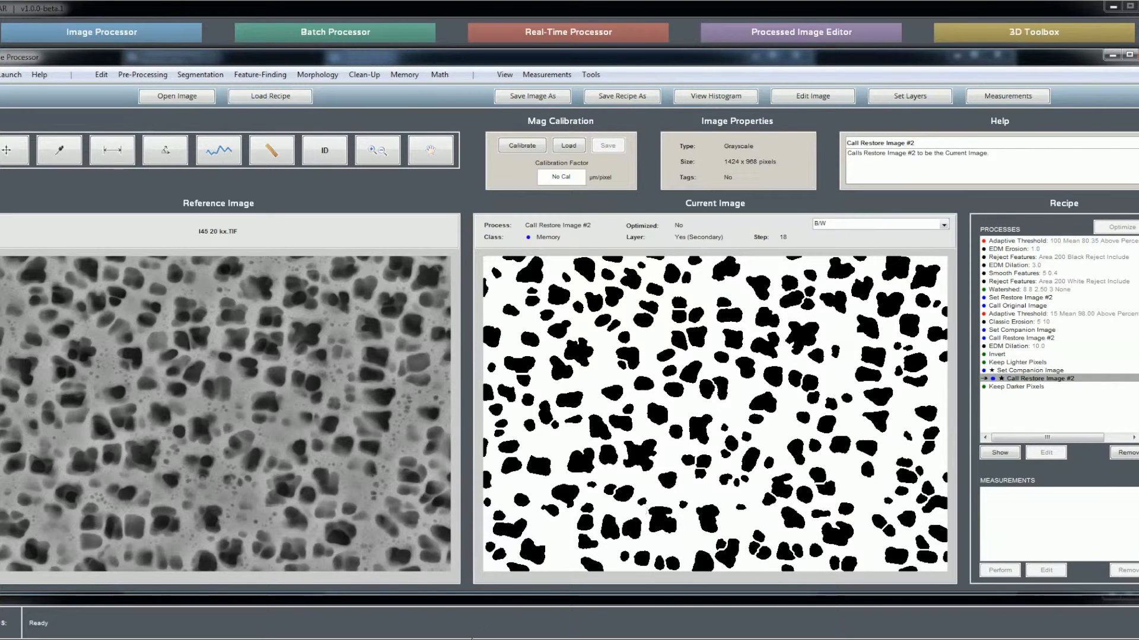
pyautogui.moveTo(470, 628)
pyautogui.click(849, 611)
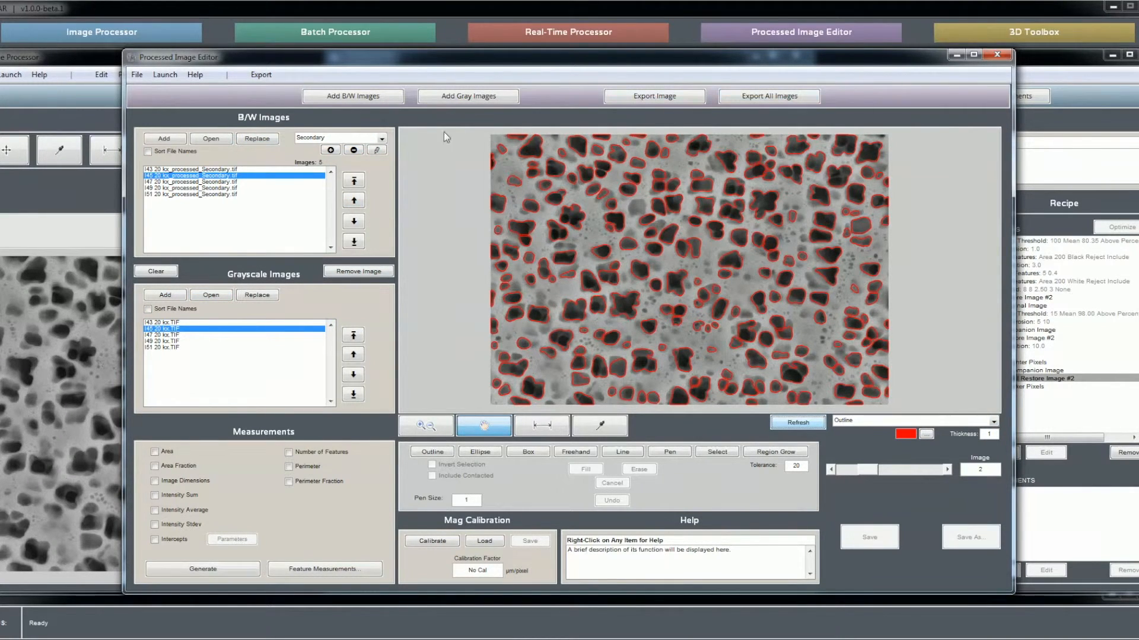
# Quit the Processed Image Editor and launch a new, empty session of it
pyautogui.click(997, 55)
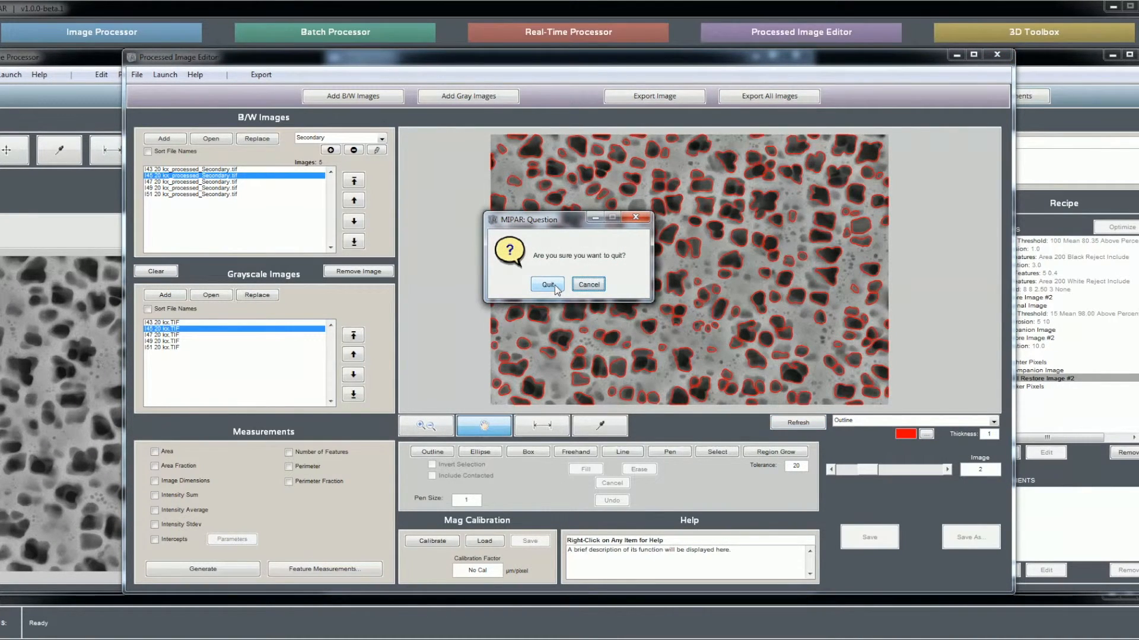
pyautogui.click(554, 284)
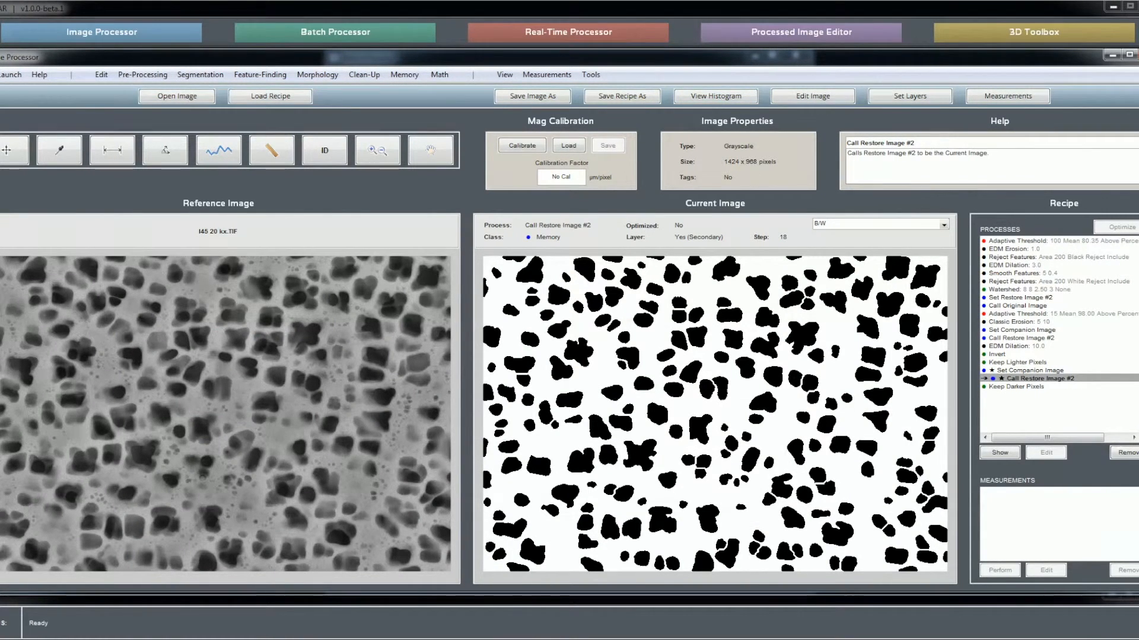
pyautogui.click(802, 32)
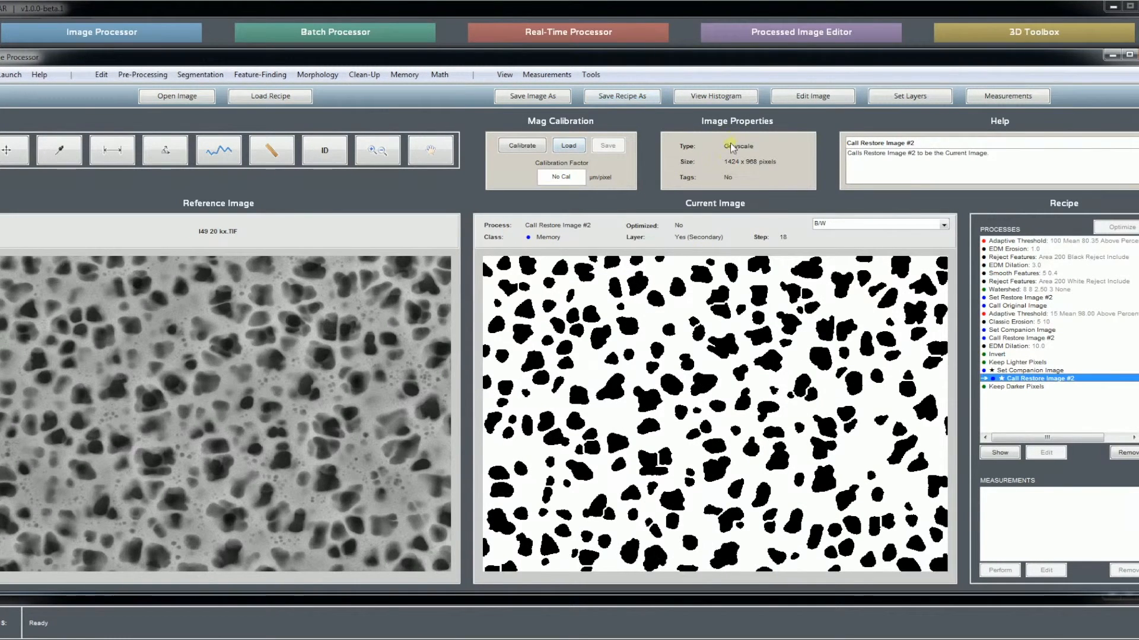
pyautogui.click(785, 34)
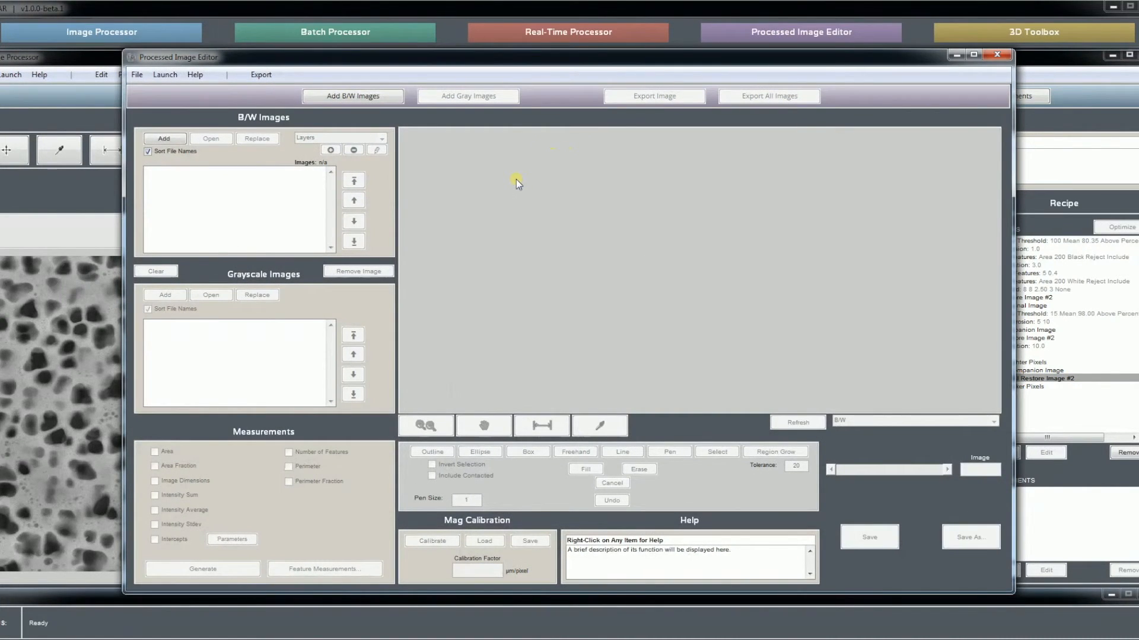
# Add the five Secondary images (I43, I45, I47, I49 and I51) from the Gamma Prime processed folder as B/W images
pyautogui.click(165, 139)
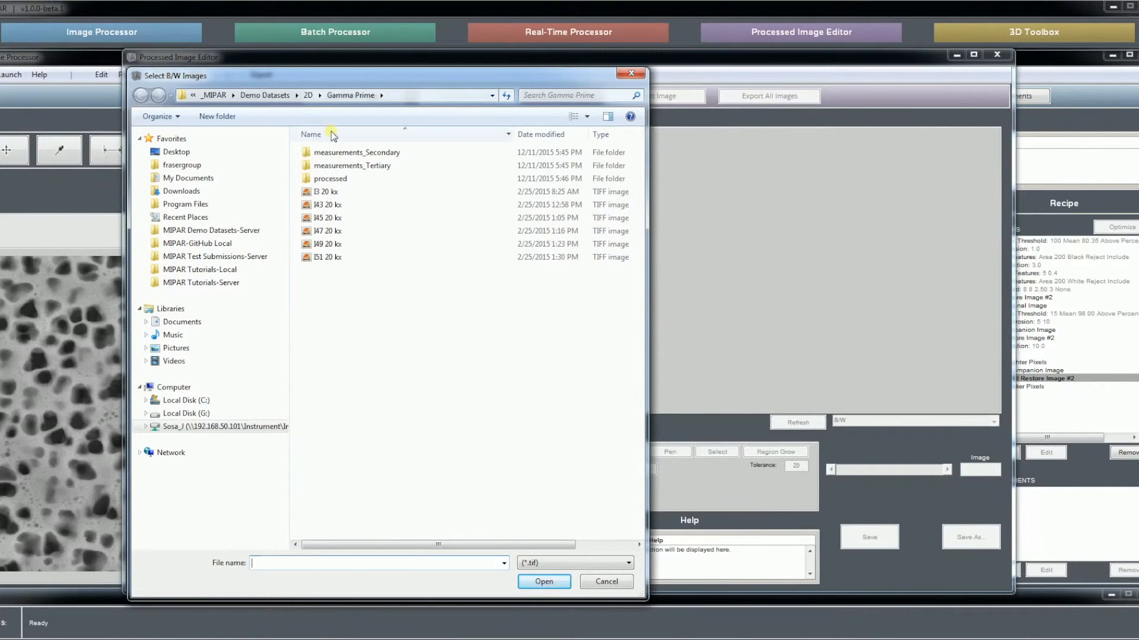
pyautogui.doubleClick(352, 154)
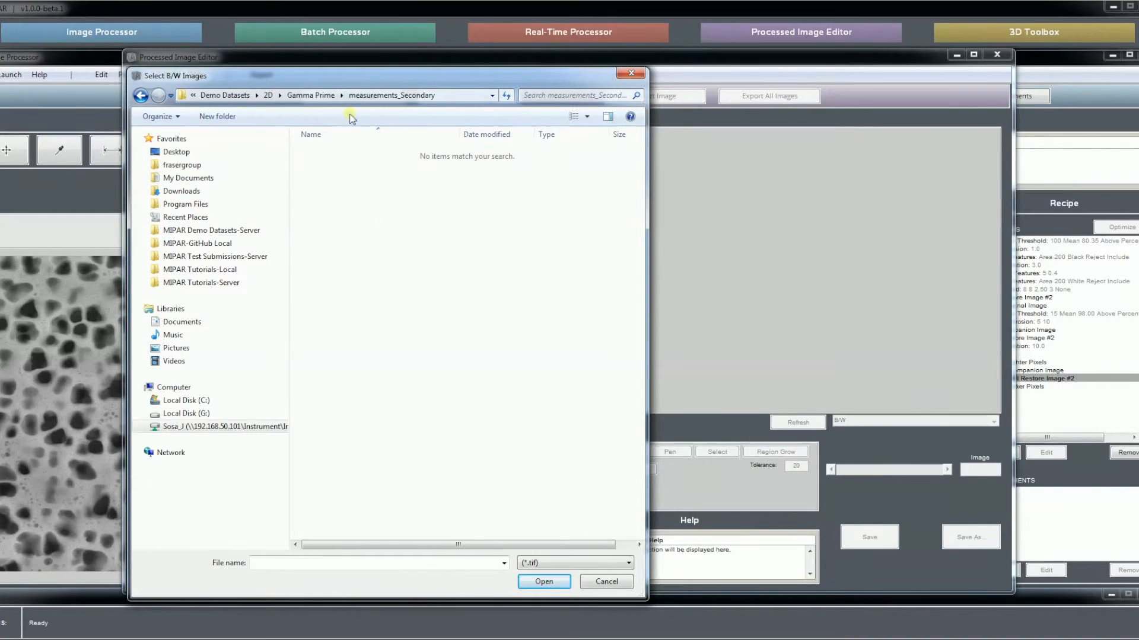
pyautogui.click(310, 95)
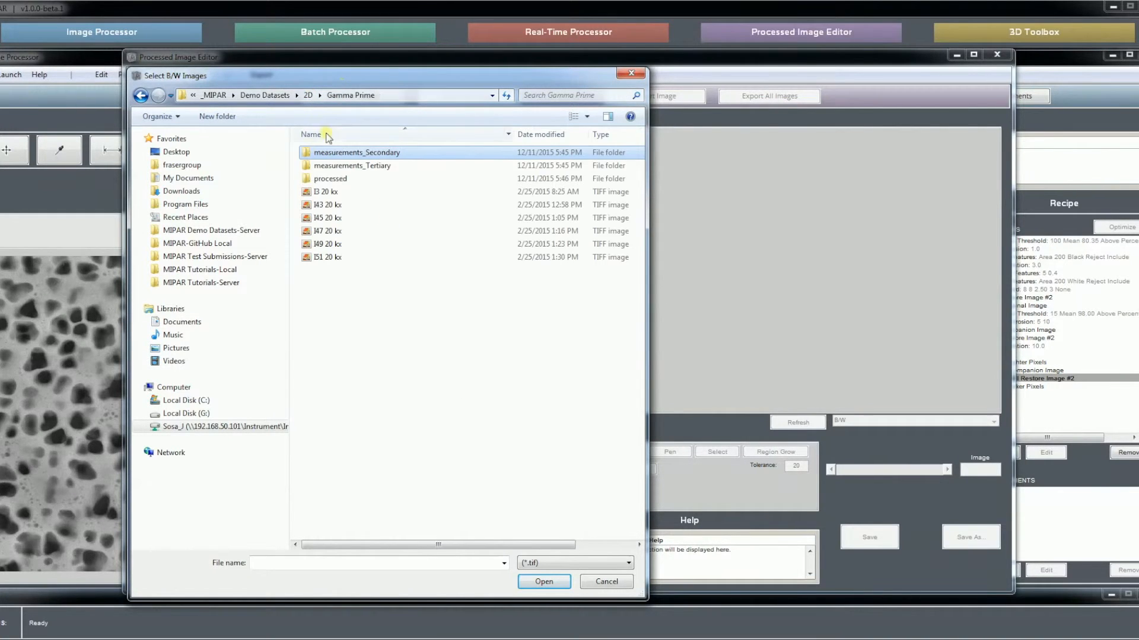
pyautogui.doubleClick(332, 178)
pyautogui.click(379, 153)
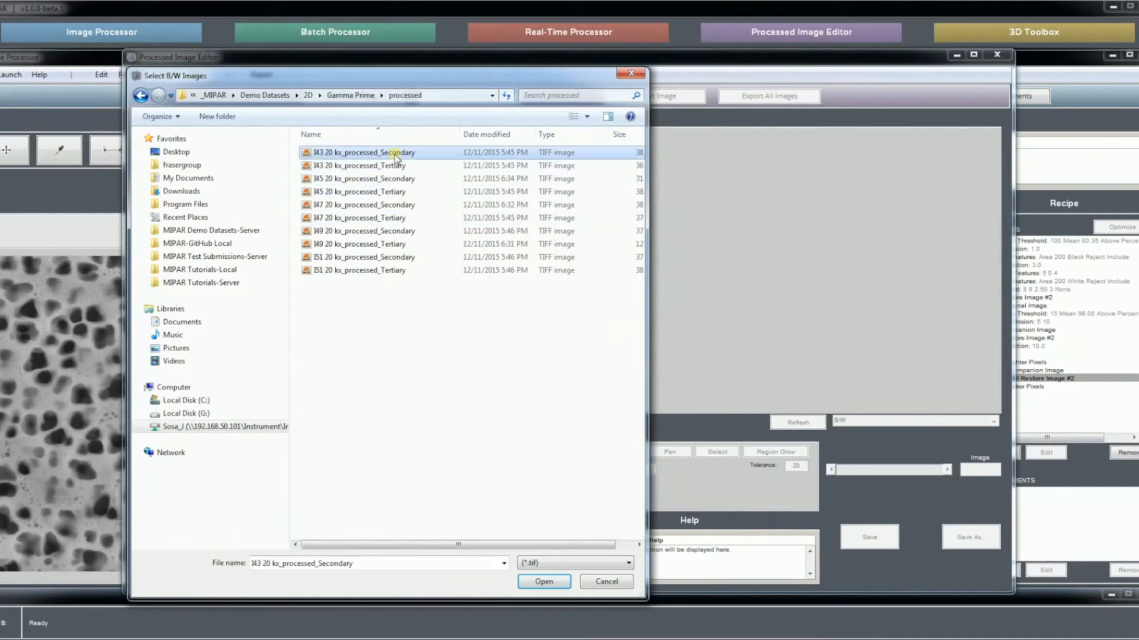
pyautogui.keyDown('ctrl'); pyautogui.click(391, 179); pyautogui.keyUp('ctrl')
pyautogui.keyDown('ctrl'); pyautogui.click(394, 206); pyautogui.keyUp('ctrl')
pyautogui.keyDown('ctrl'); pyautogui.click(393, 231); pyautogui.keyUp('ctrl')
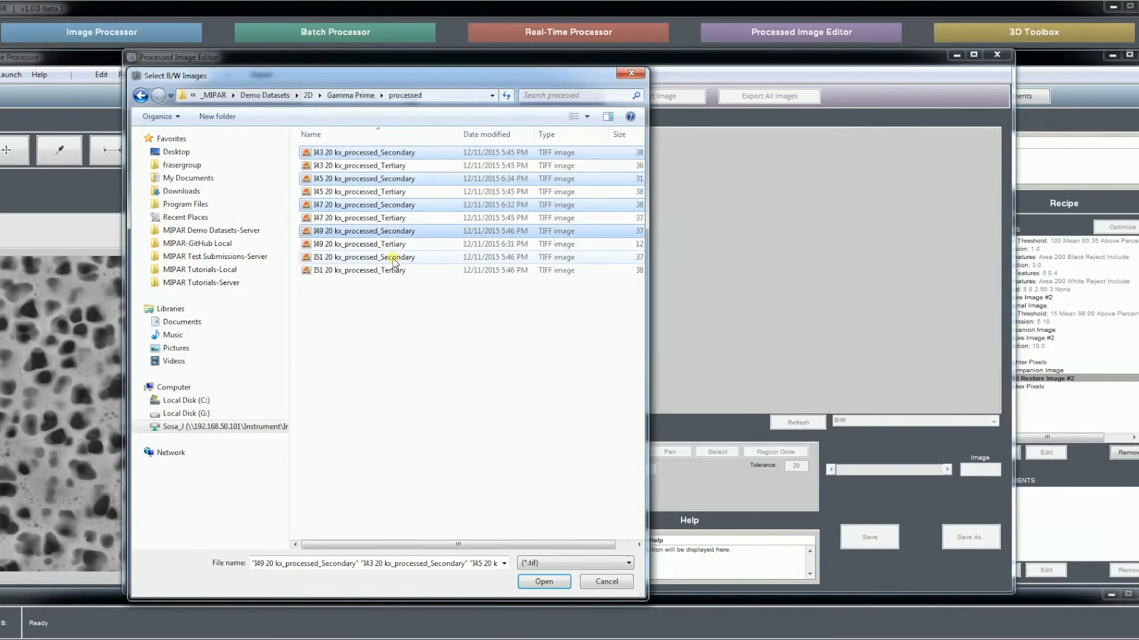
pyautogui.keyDown('ctrl'); pyautogui.click(428, 257); pyautogui.keyUp('ctrl')
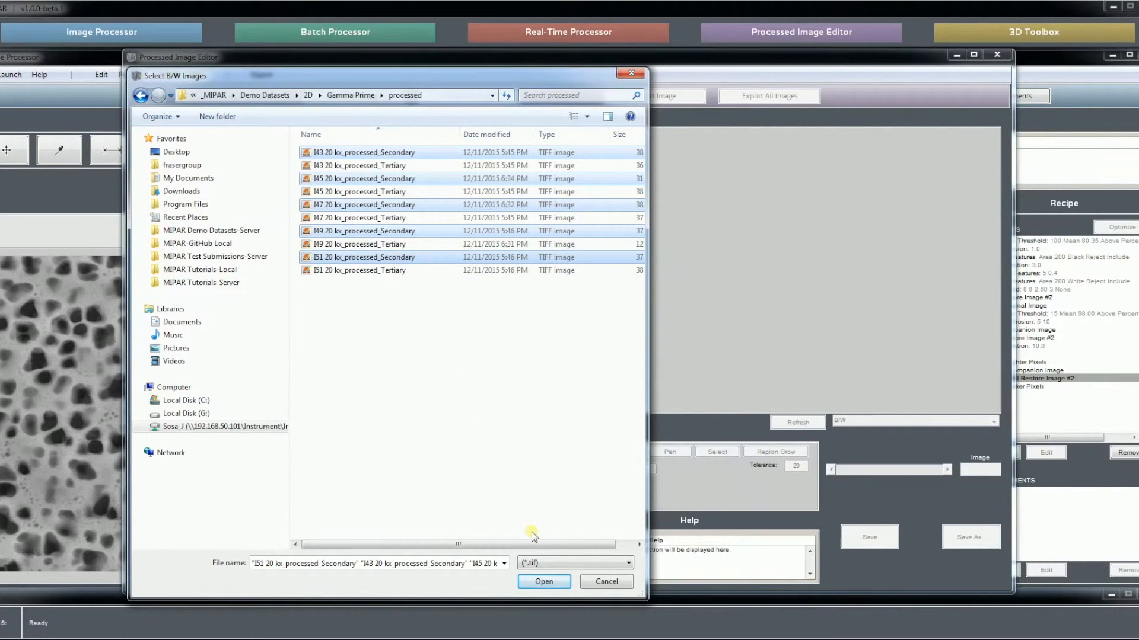
pyautogui.click(544, 581)
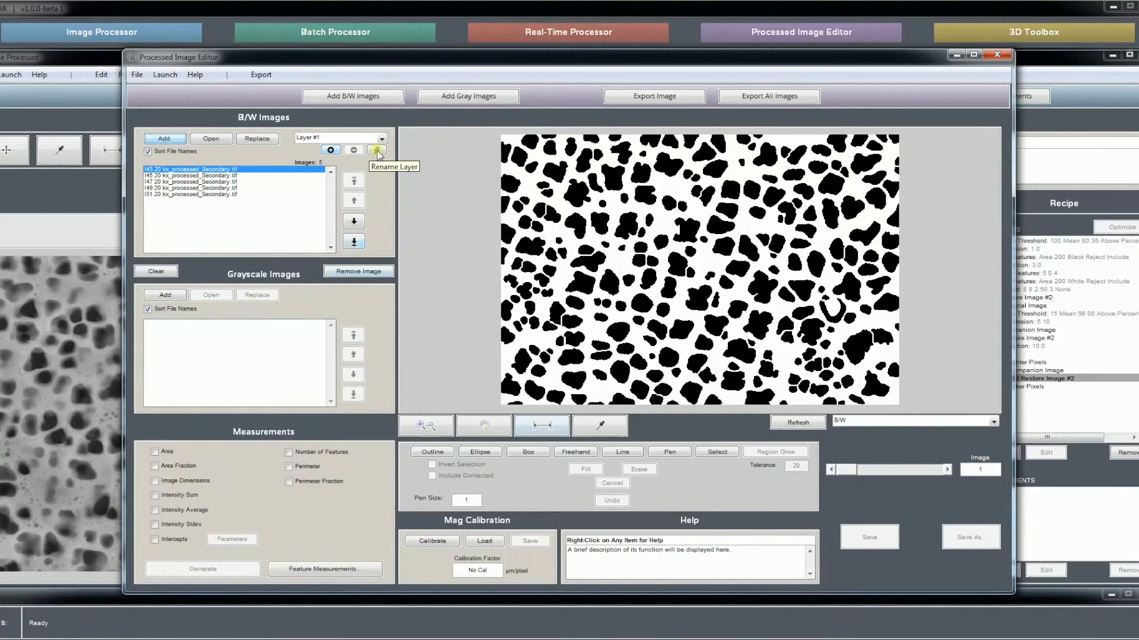
# Rename the first B/W layer as Secondary
pyautogui.click(376, 150)
pyautogui.write('S')
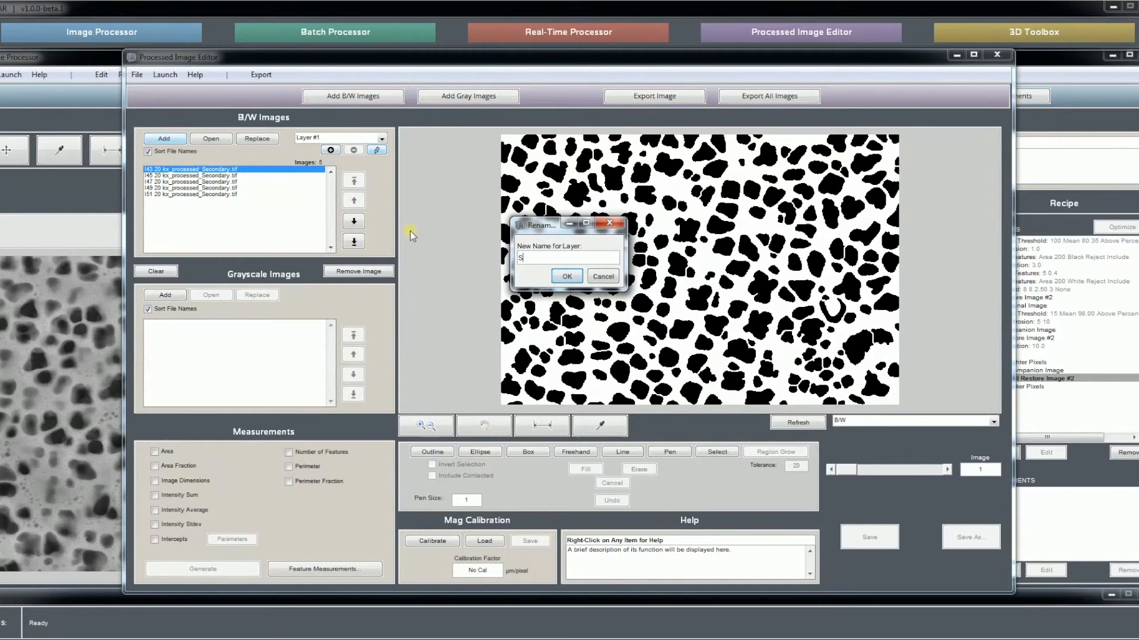
pyautogui.write('econdary')
pyautogui.press('Return')
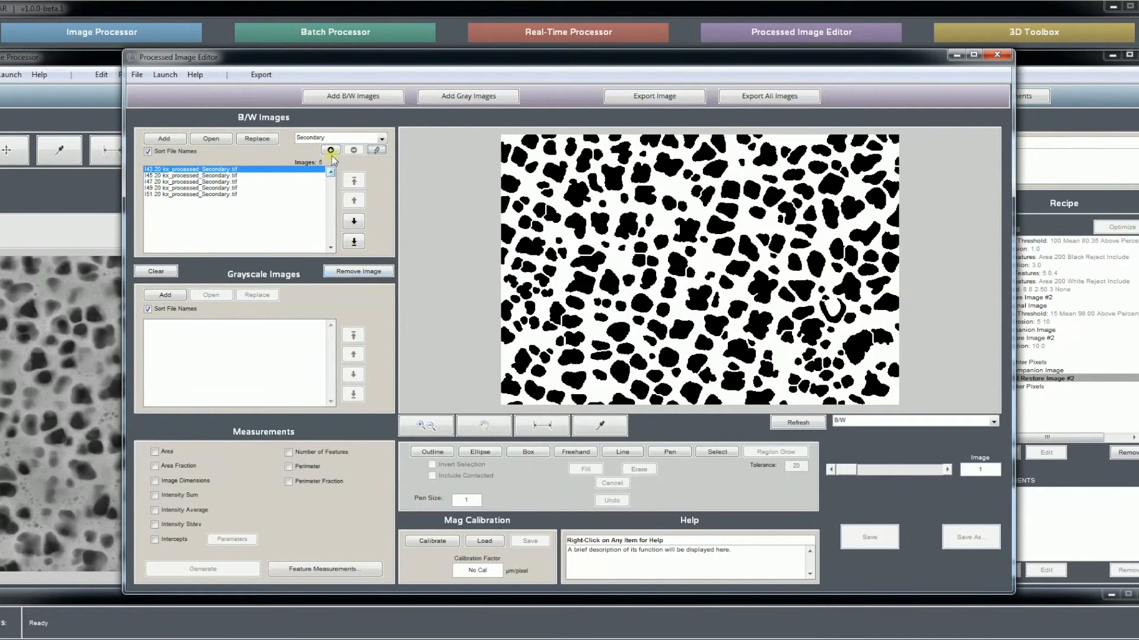
# Add a new B/W layer named Tertiary
pyautogui.click(331, 151)
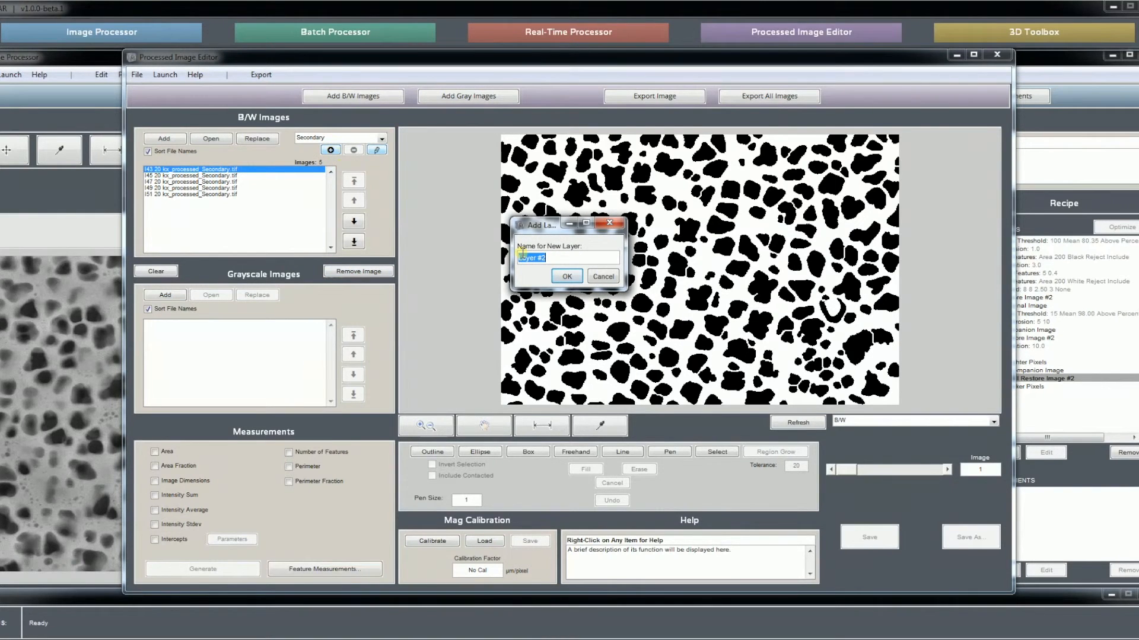
pyautogui.write('Tertiary')
pyautogui.click(567, 276)
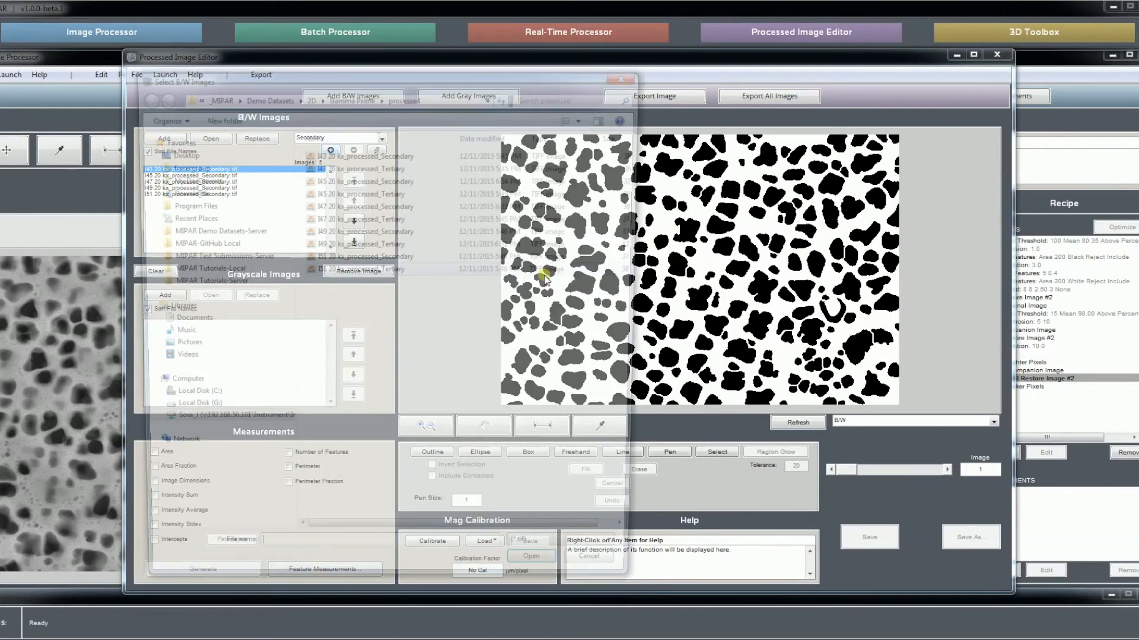
# Load the five Tertiary images (I43, I45, I47, I49 and I51) from the processed folder into the Tertiary layer
pyautogui.click(368, 166)
pyautogui.keyDown('ctrl'); pyautogui.click(371, 191); pyautogui.keyUp('ctrl')
pyautogui.keyDown('ctrl'); pyautogui.click(379, 217); pyautogui.keyUp('ctrl')
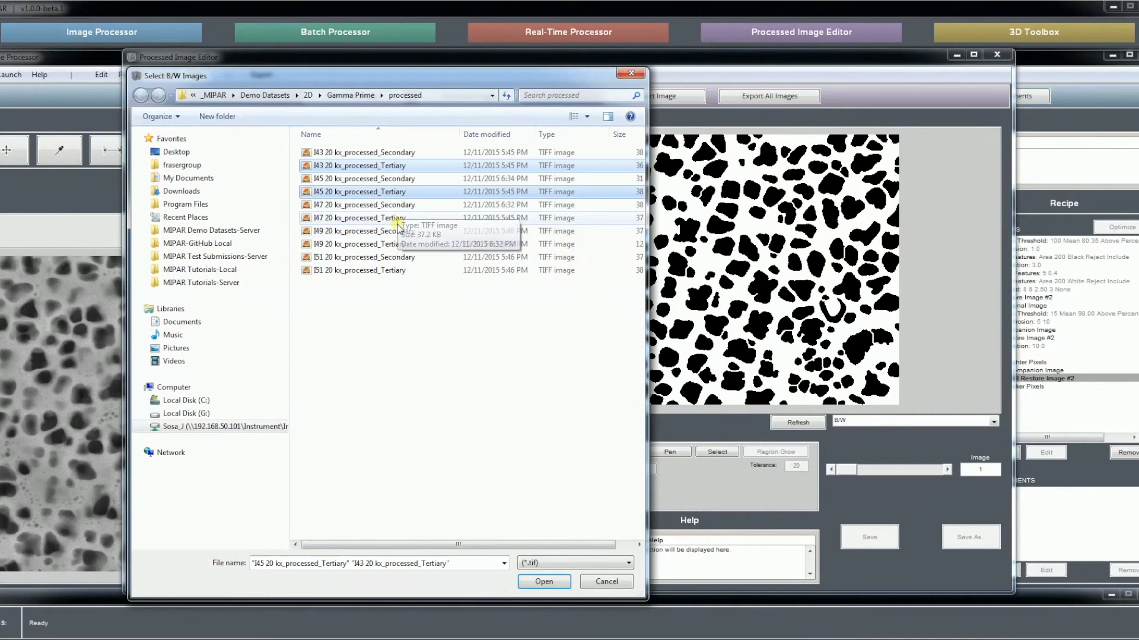
pyautogui.keyDown('ctrl'); pyautogui.click(396, 245); pyautogui.keyUp('ctrl')
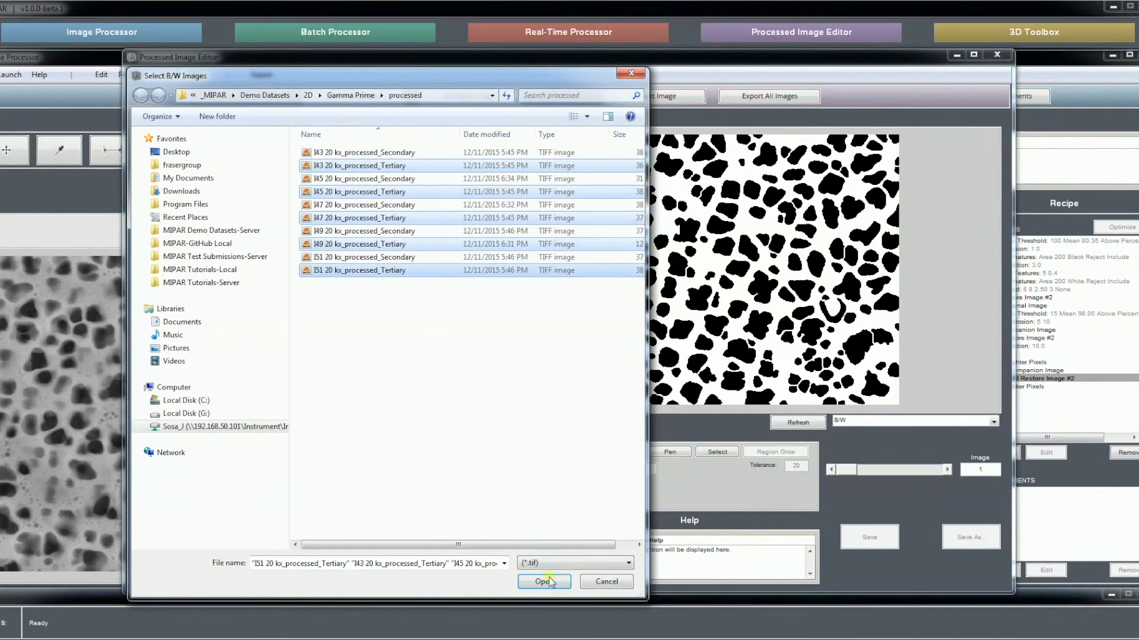
pyautogui.click(544, 578)
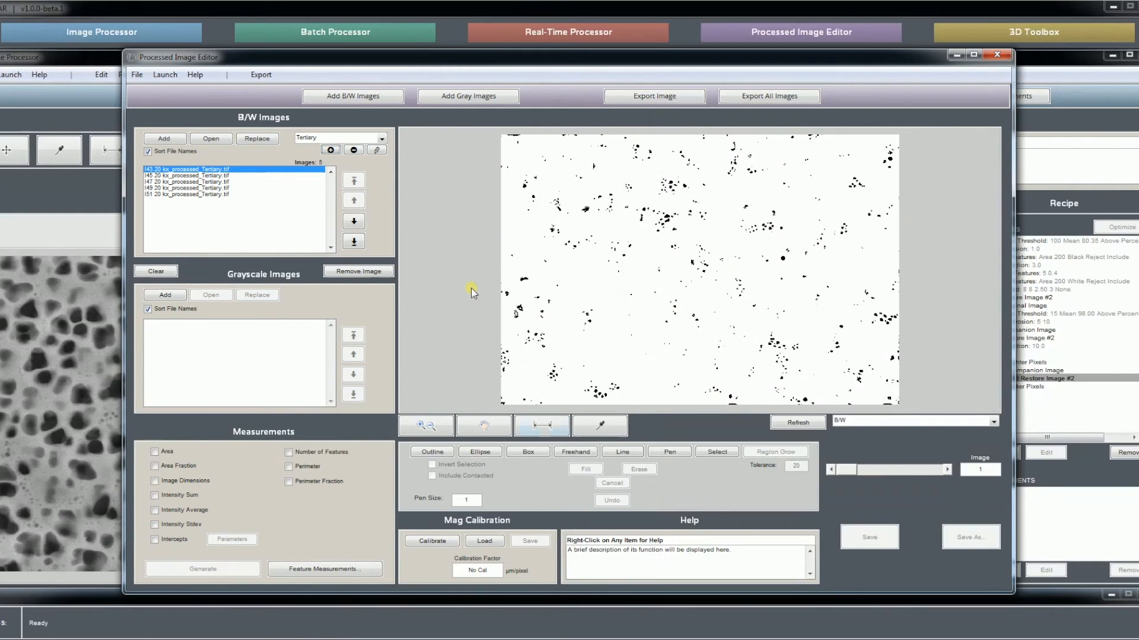
# Add the original images I43, I45, I47, I49 and I51 20 kx from the Gamma Prime folder as grayscale images
pyautogui.click(168, 296)
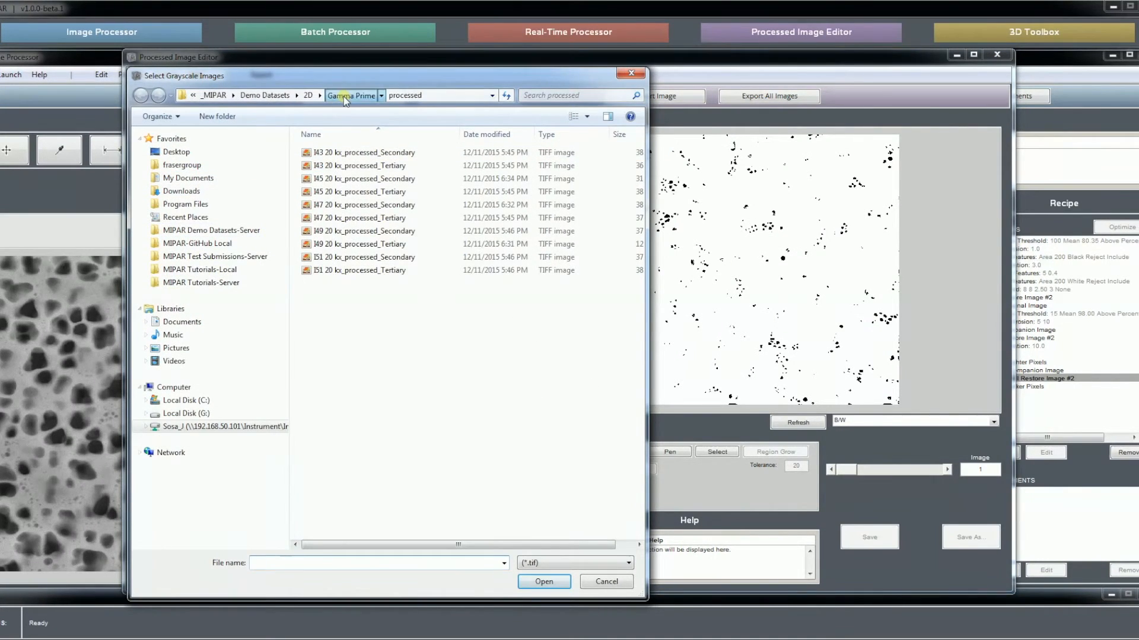
pyautogui.click(347, 94)
pyautogui.click(335, 204)
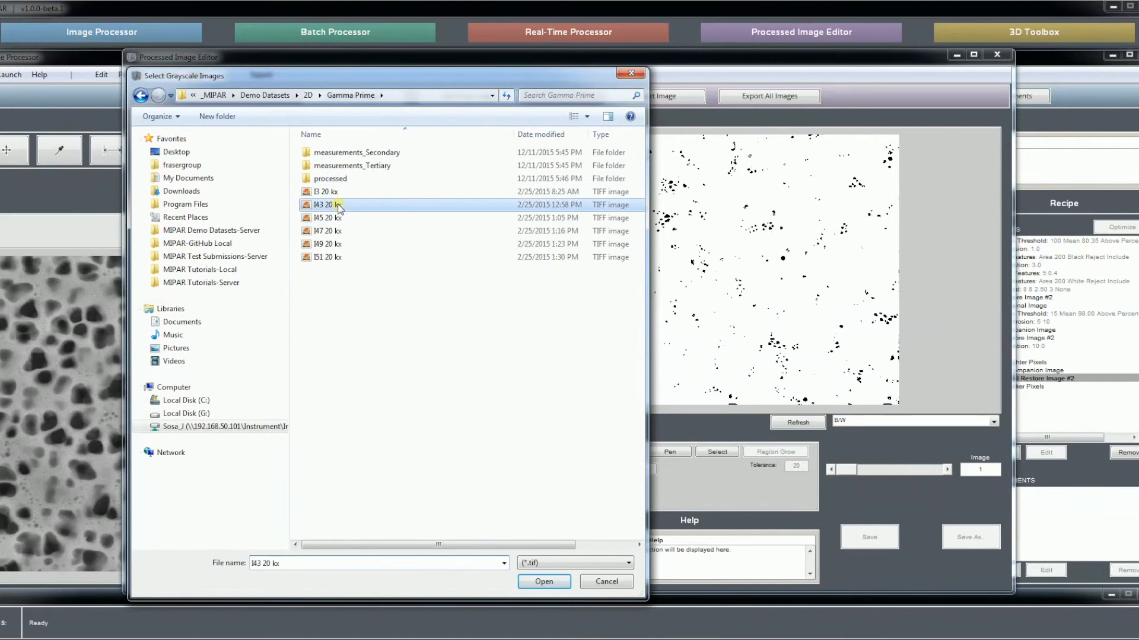
pyautogui.keyDown('shift'); pyautogui.click(341, 259); pyautogui.keyUp('shift')
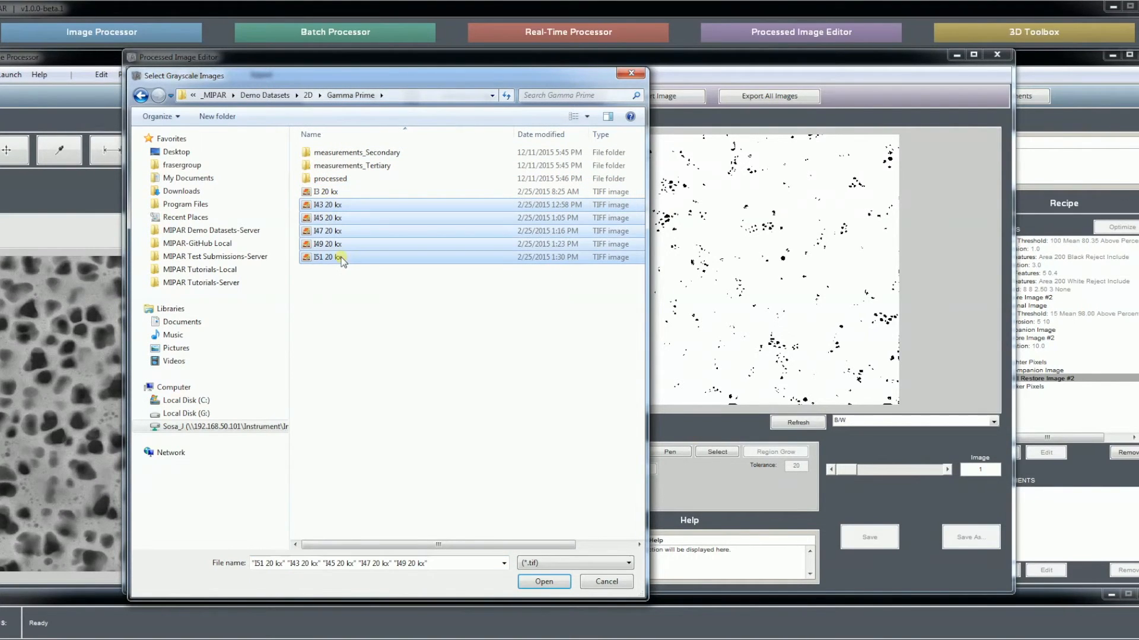
pyautogui.click(543, 582)
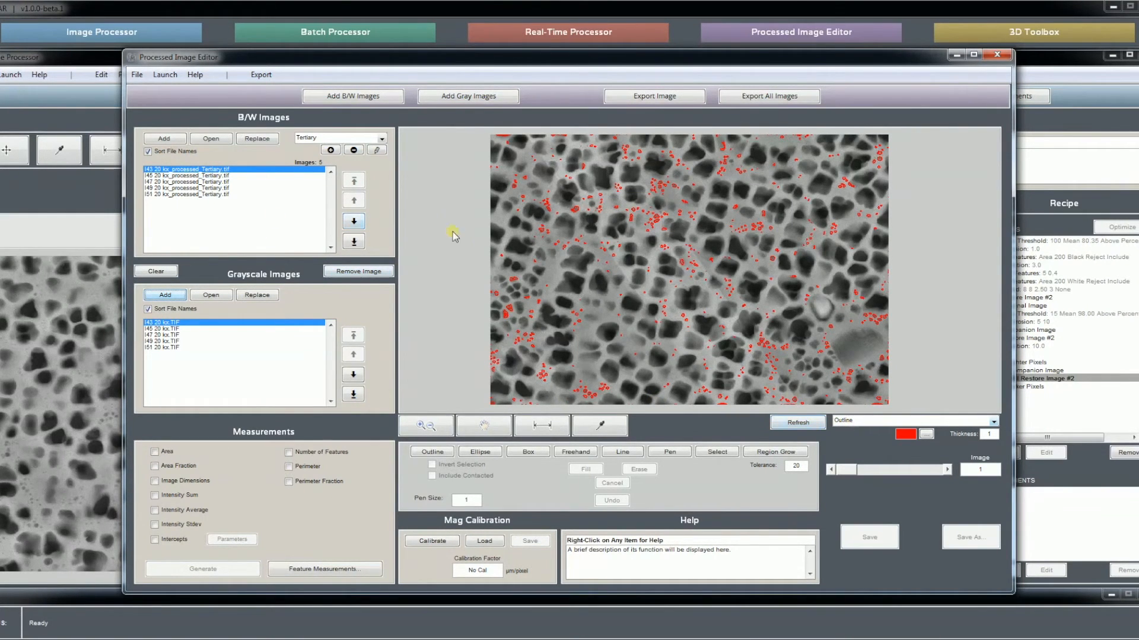
# Step forward through the Tertiary outlines over the grayscale images up to image 4
pyautogui.click(947, 470)
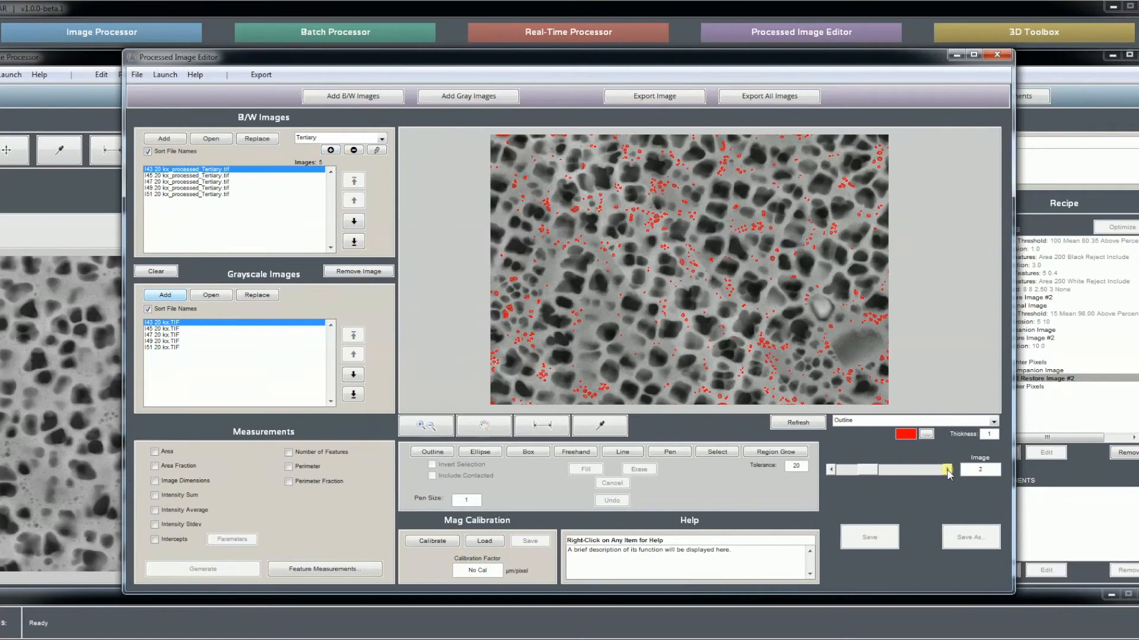
pyautogui.click(947, 470)
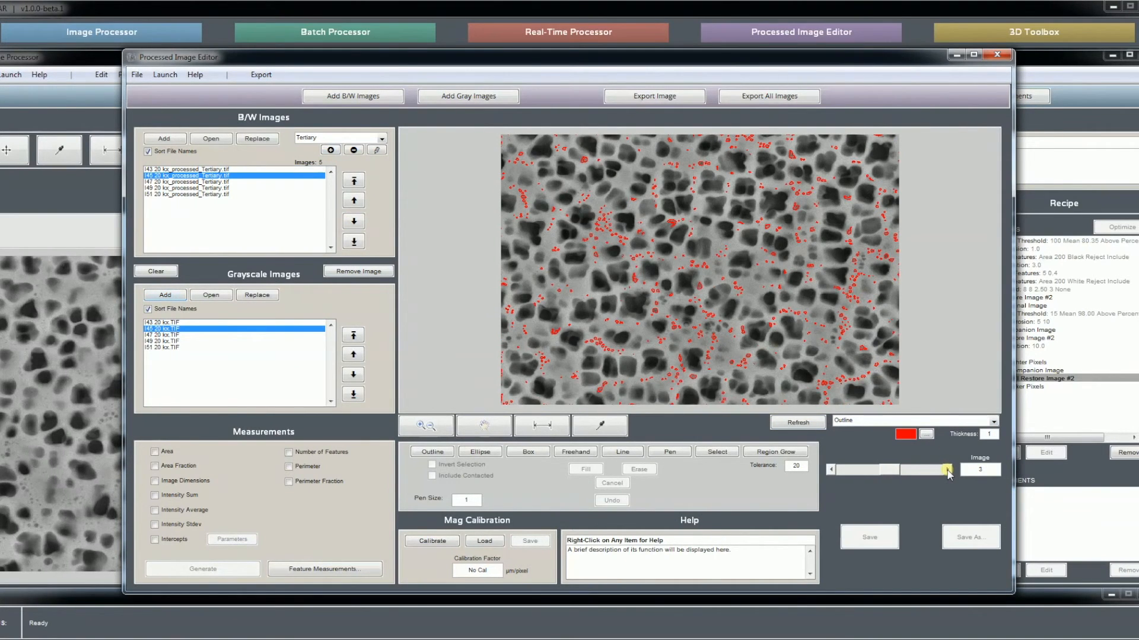
pyautogui.click(947, 470)
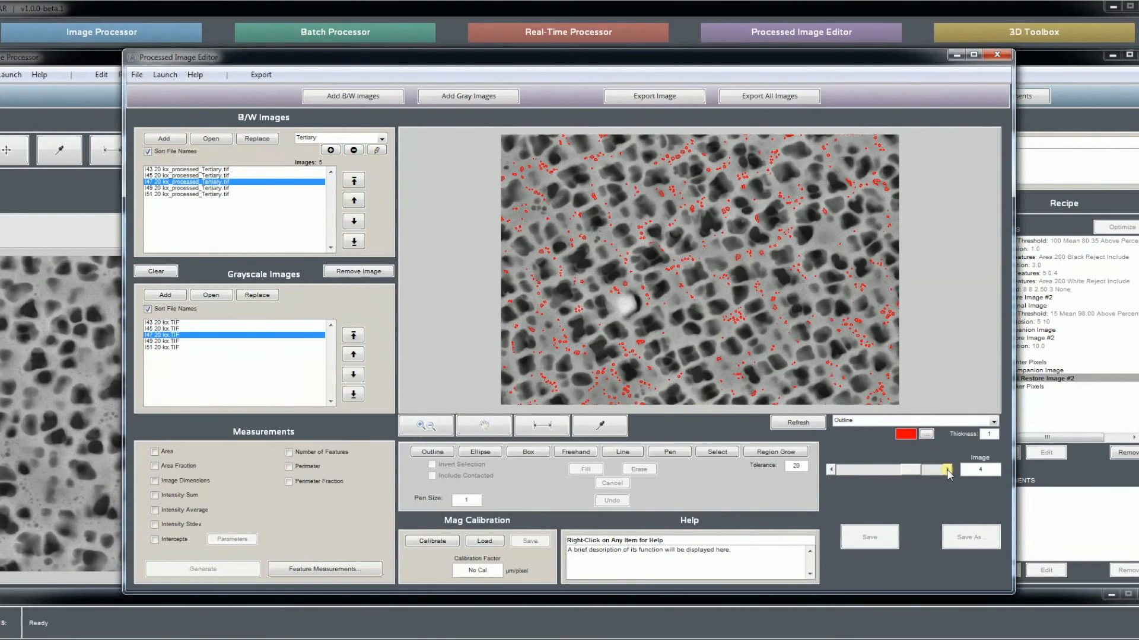
# Switch to the Secondary layer and step back to image 2 to examine its outlines over the grayscale images
pyautogui.click(310, 139)
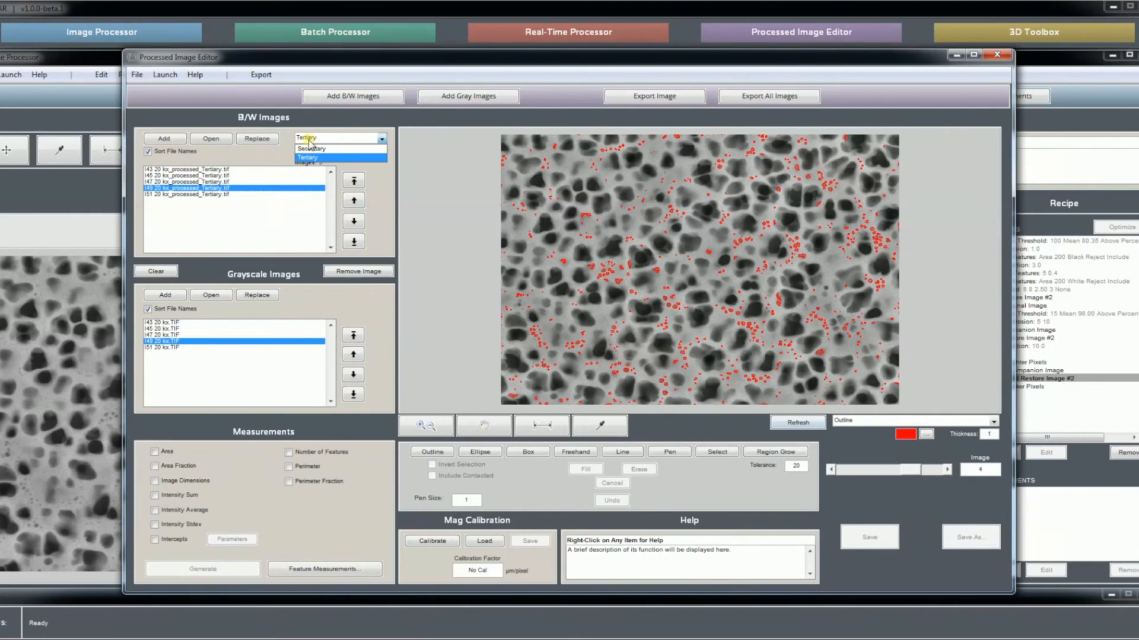
pyautogui.click(312, 149)
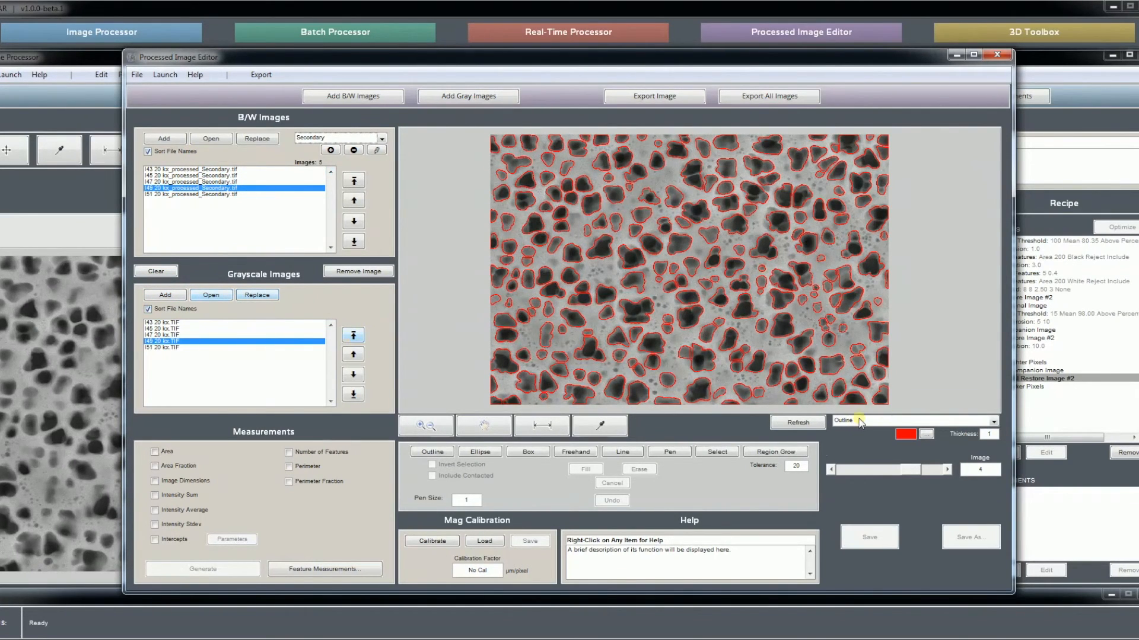
pyautogui.click(830, 470)
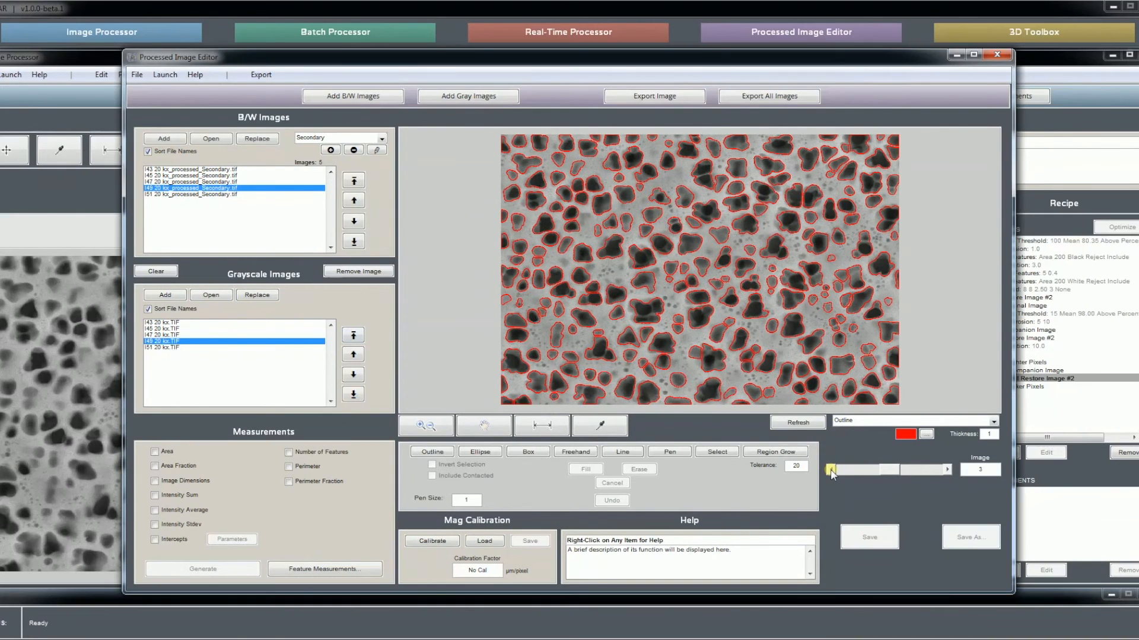
pyautogui.click(830, 470)
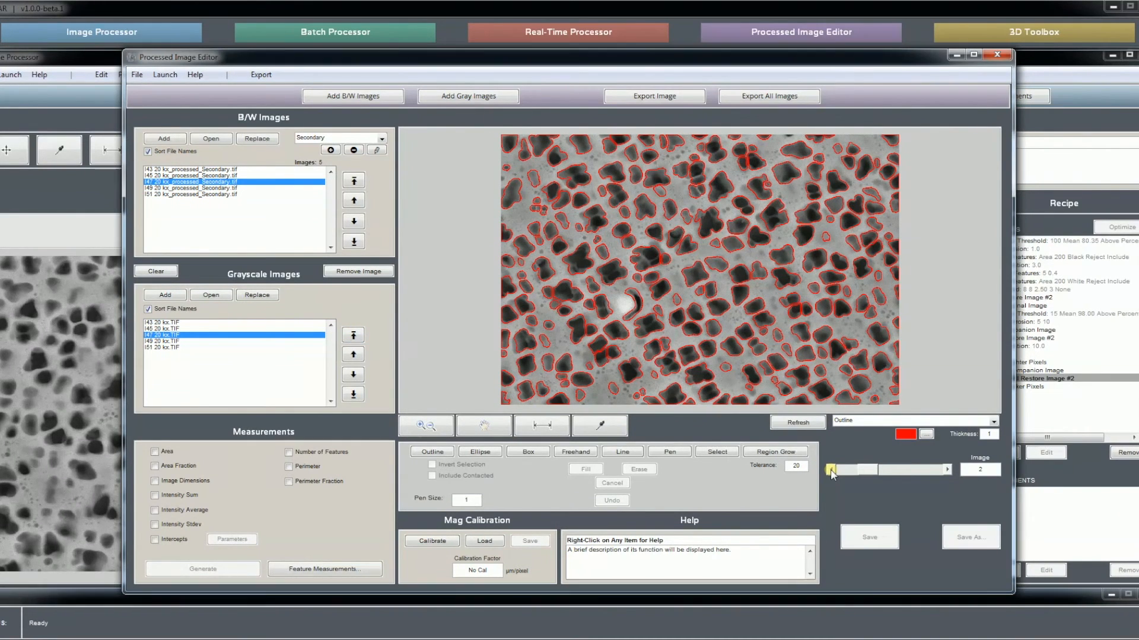